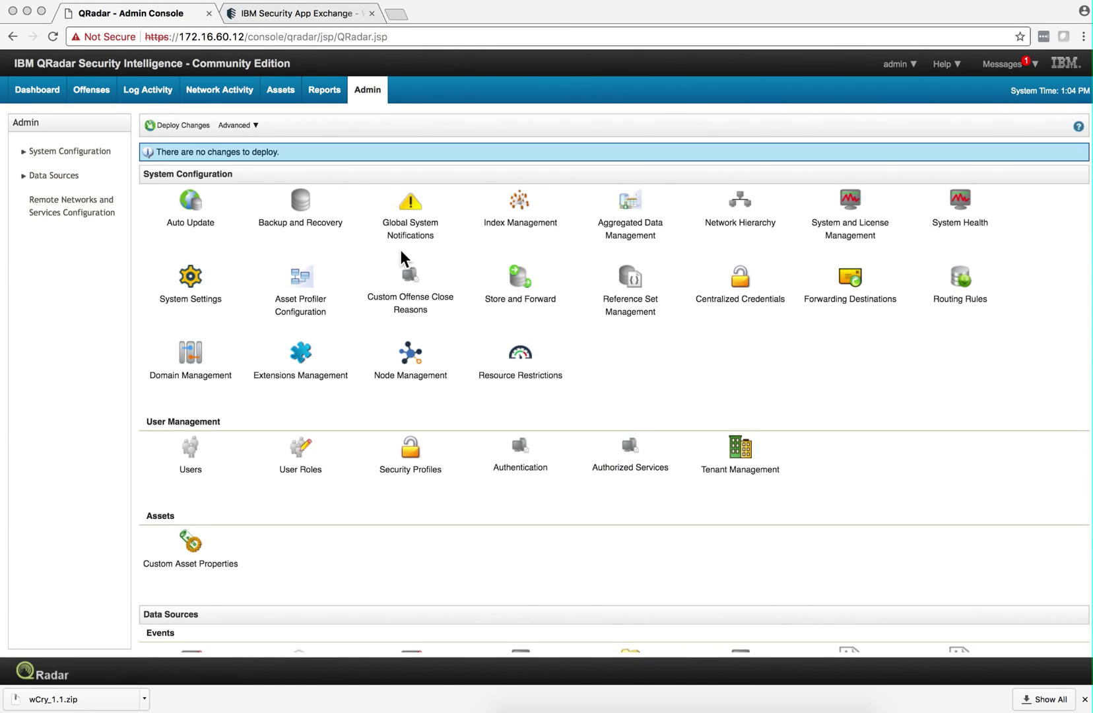
Open Extensions Management from the Admin tab and launch the IBM Security App Exchange hub
{"action": "left_click", "coordinate": [89, 90]}
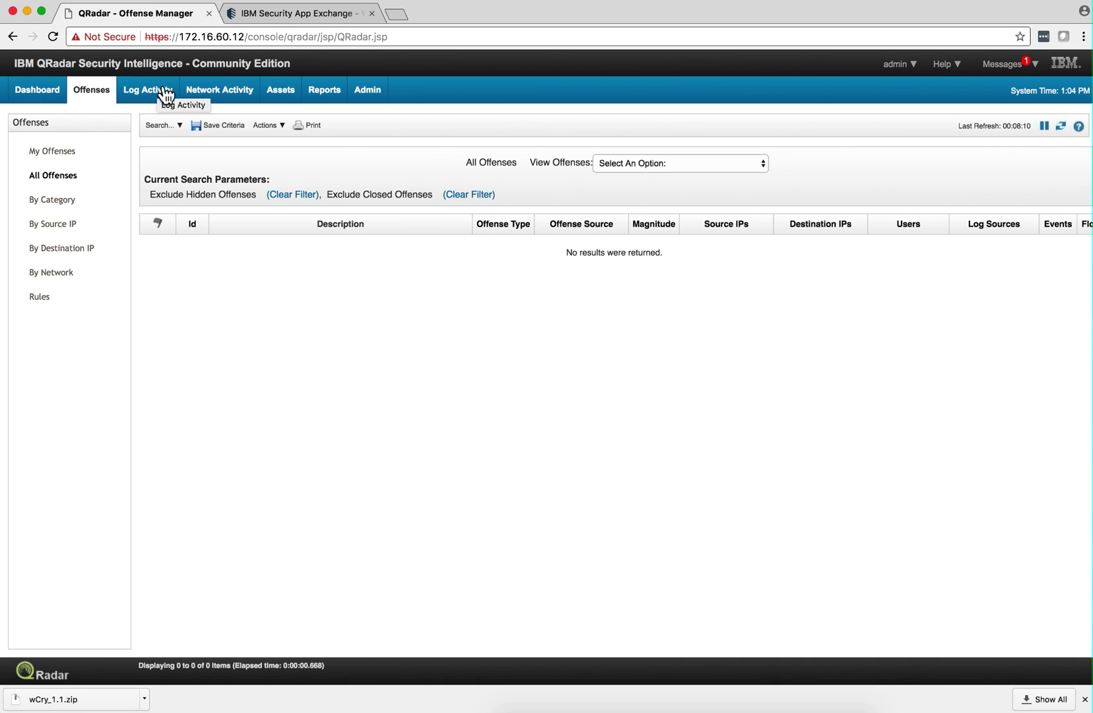
{"action": "left_click", "coordinate": [360, 97]}
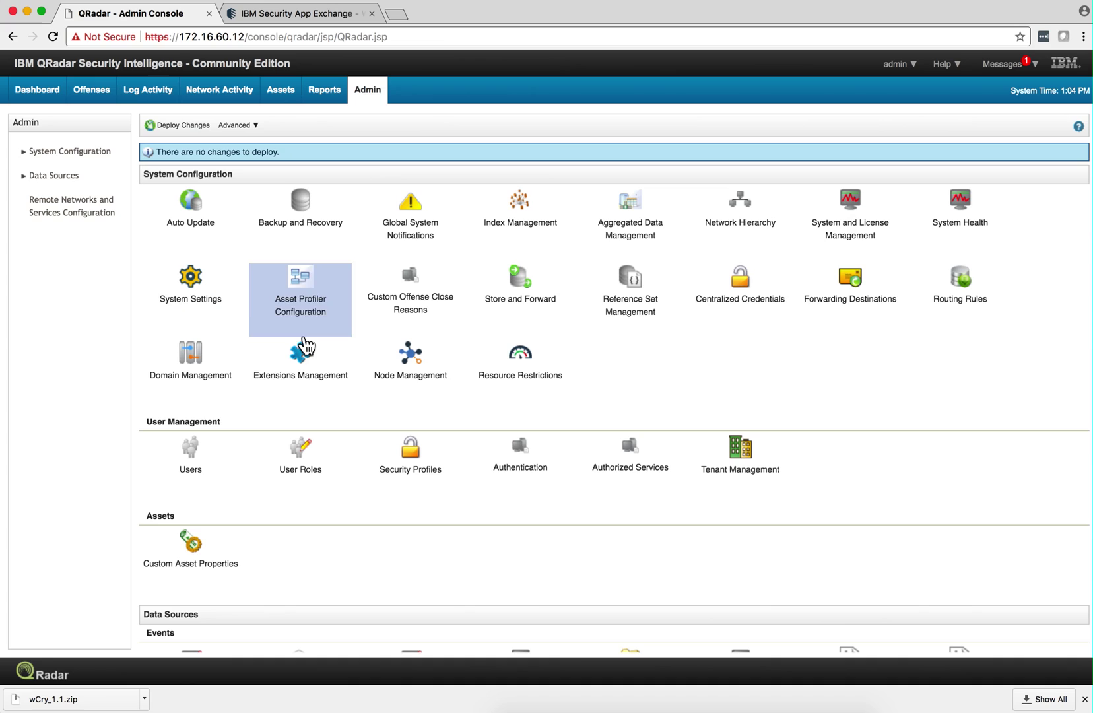
{"action": "left_click", "coordinate": [295, 363]}
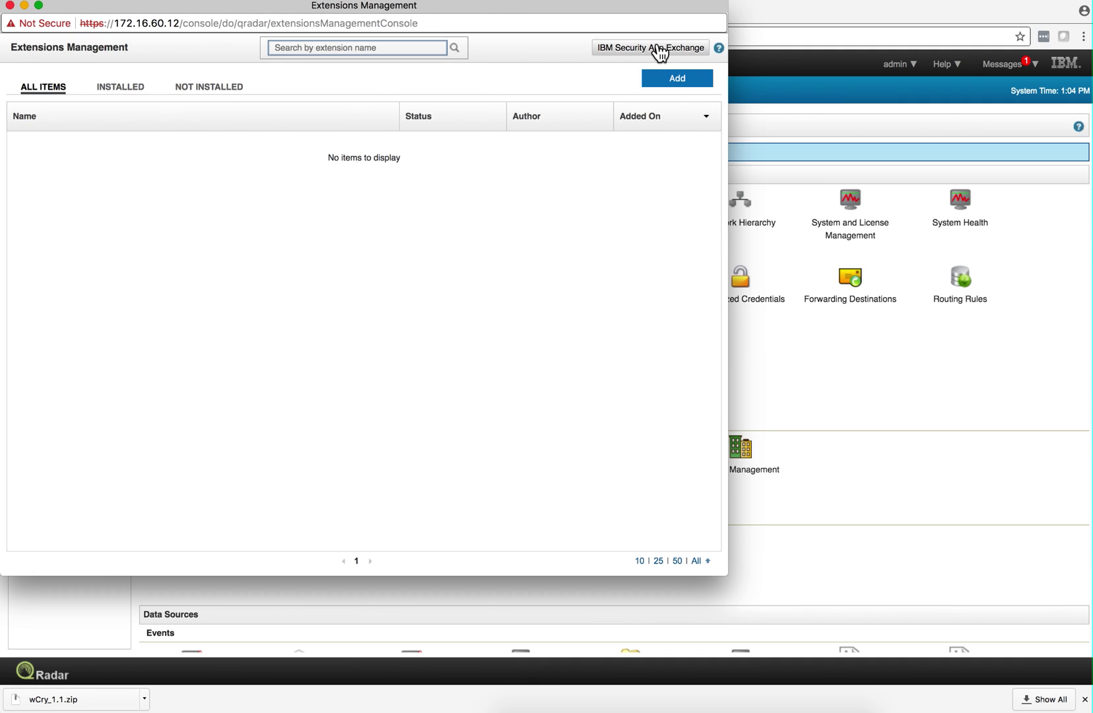
{"action": "left_click", "coordinate": [659, 47]}
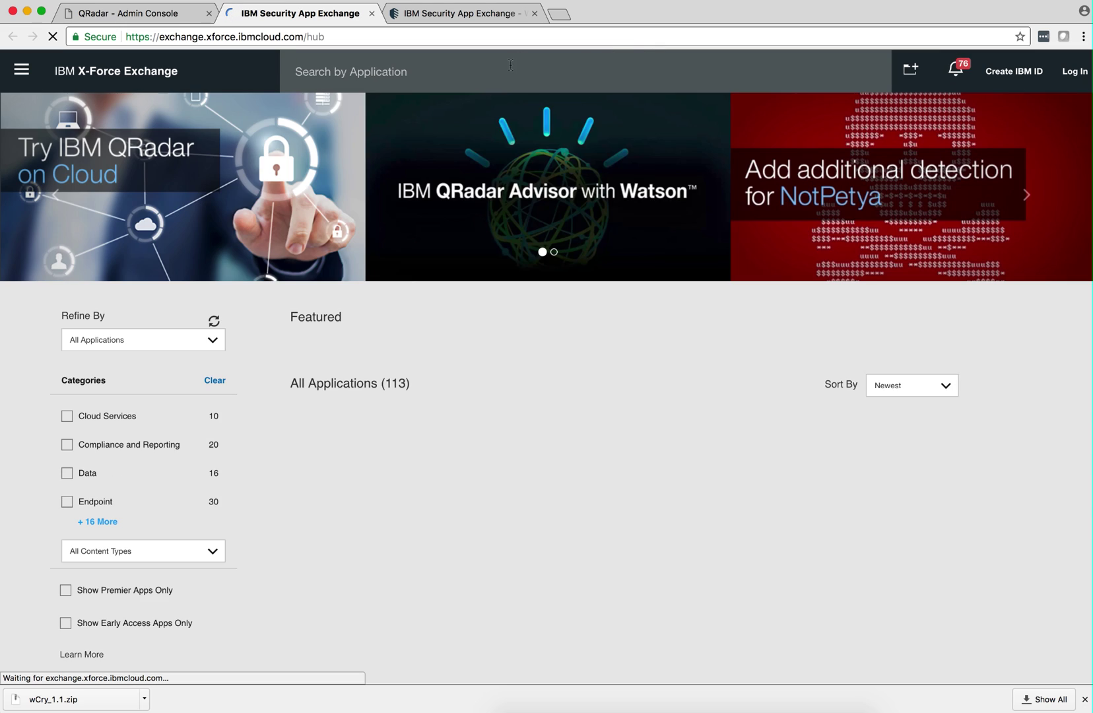
Search the app hub for 'wc' and open the WCry Content Pack detail page
{"action": "left_click", "coordinate": [410, 64]}
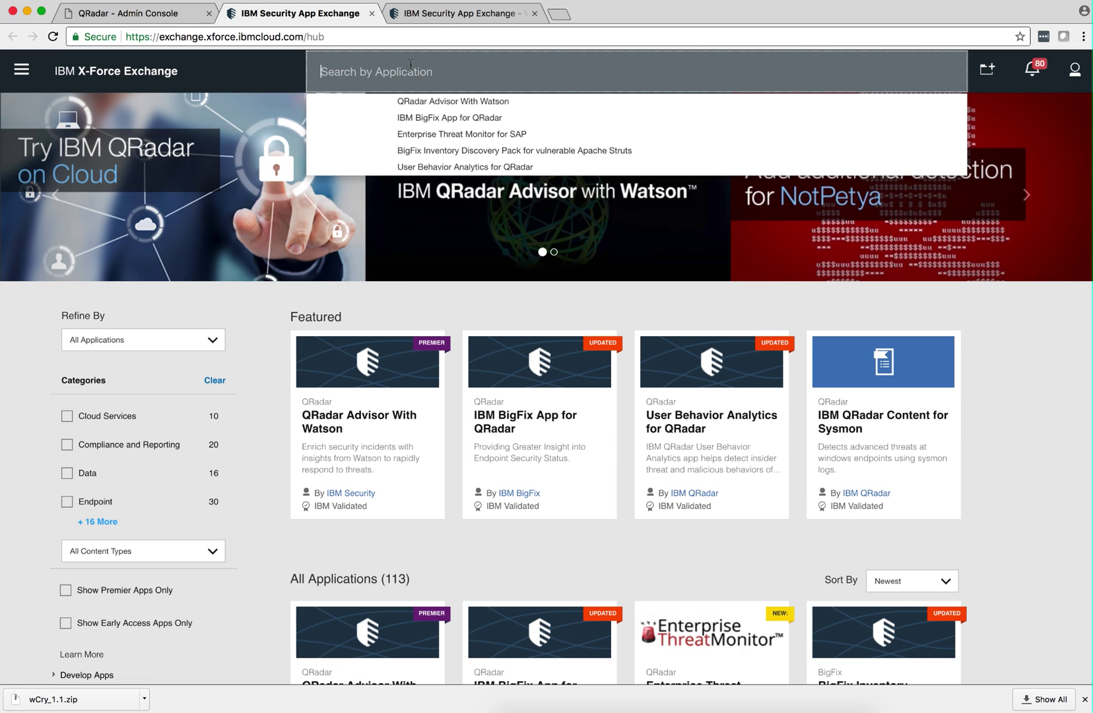
{"action": "type", "text": "wc"}
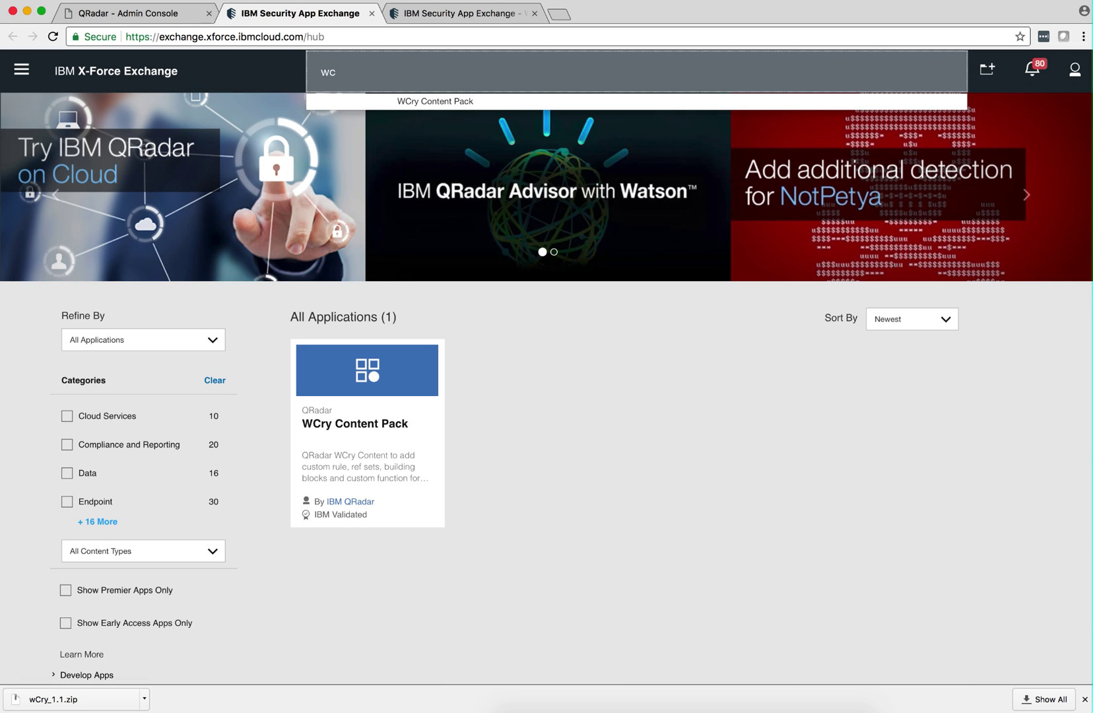
{"action": "key", "text": "Down"}
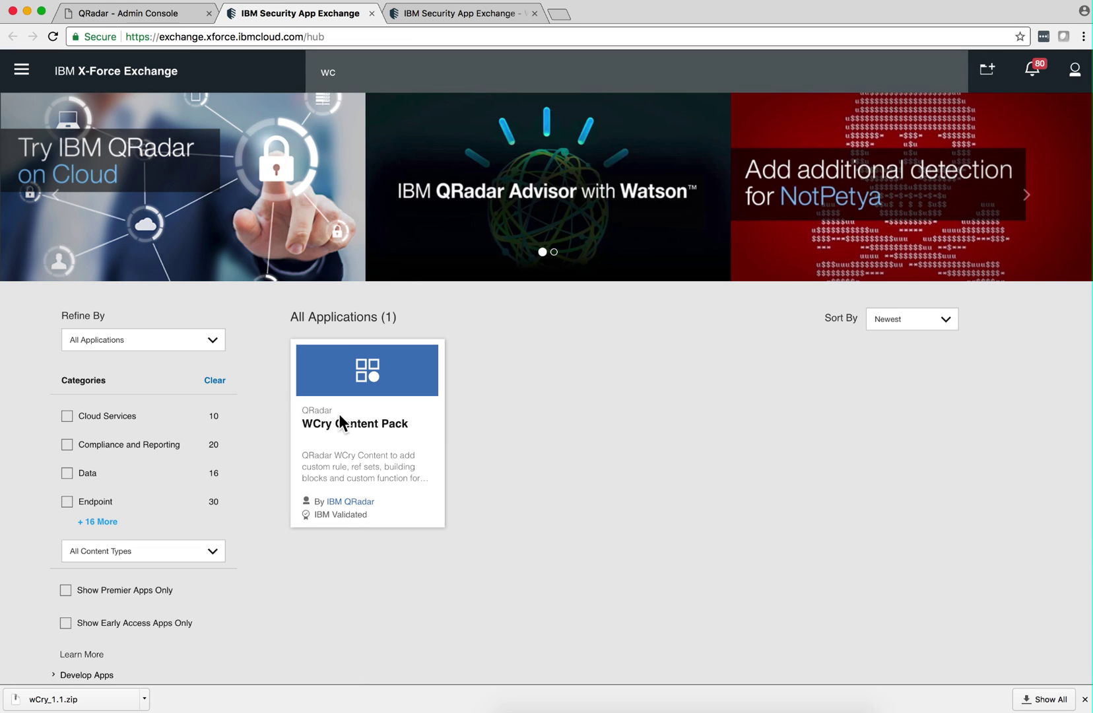
{"action": "left_click", "coordinate": [357, 400]}
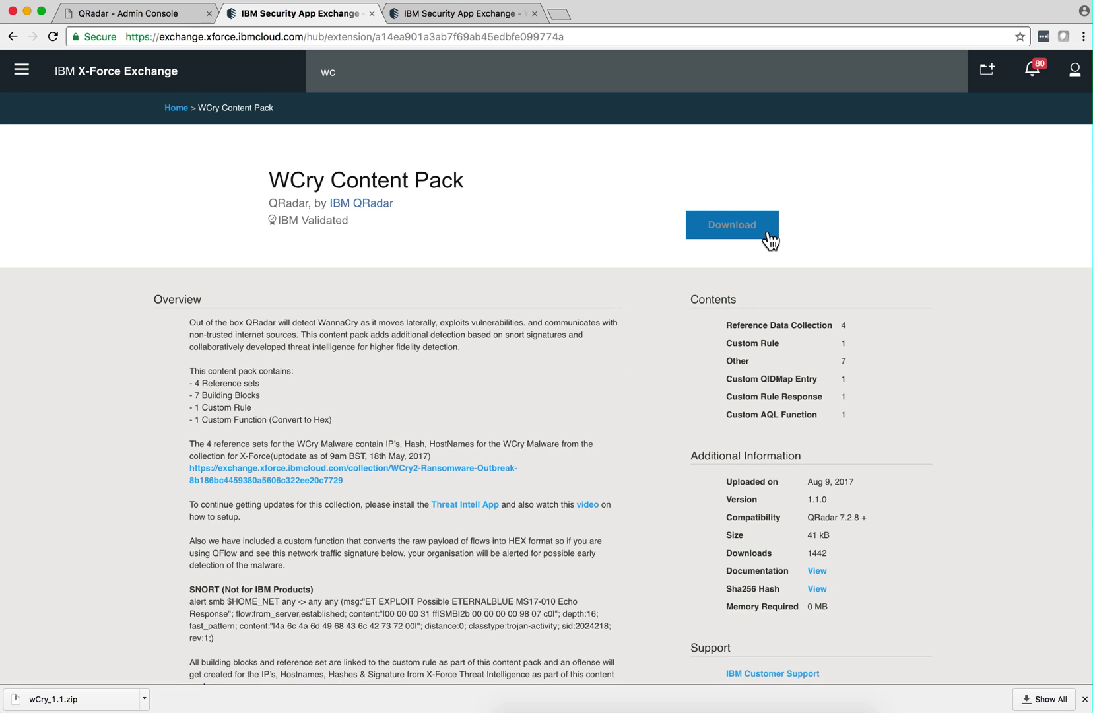
Close both App Exchange tabs and choose wCry_1.1.zip from Downloads as a new extension
{"action": "left_click", "coordinate": [372, 13]}
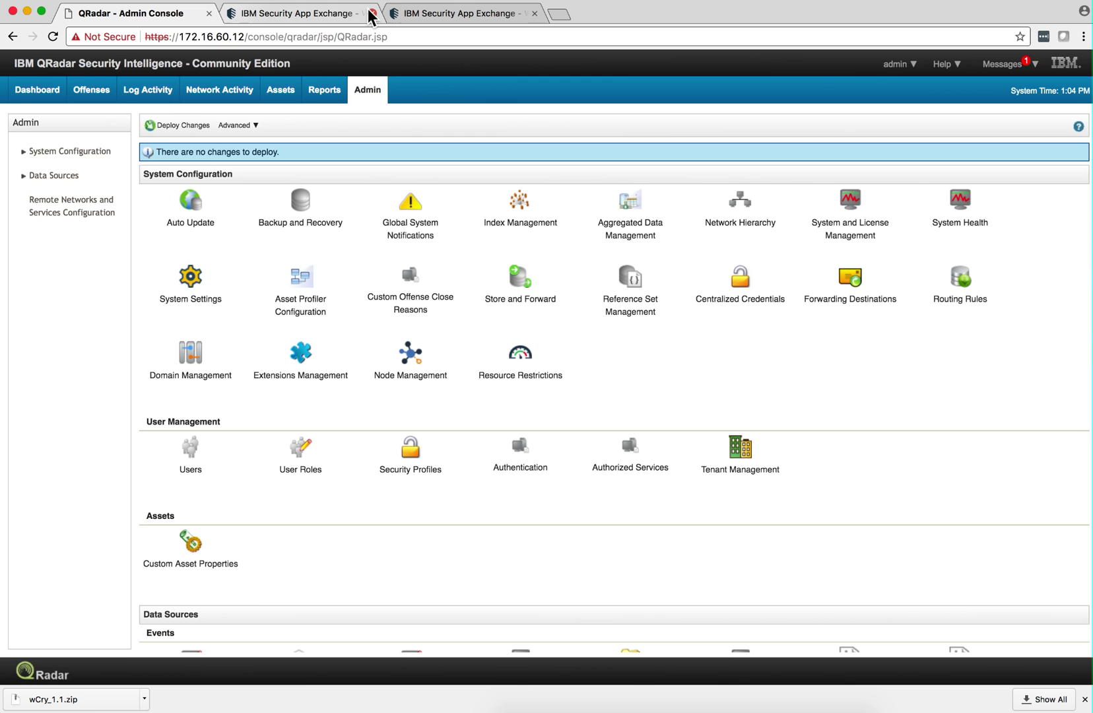
{"action": "left_click", "coordinate": [371, 13]}
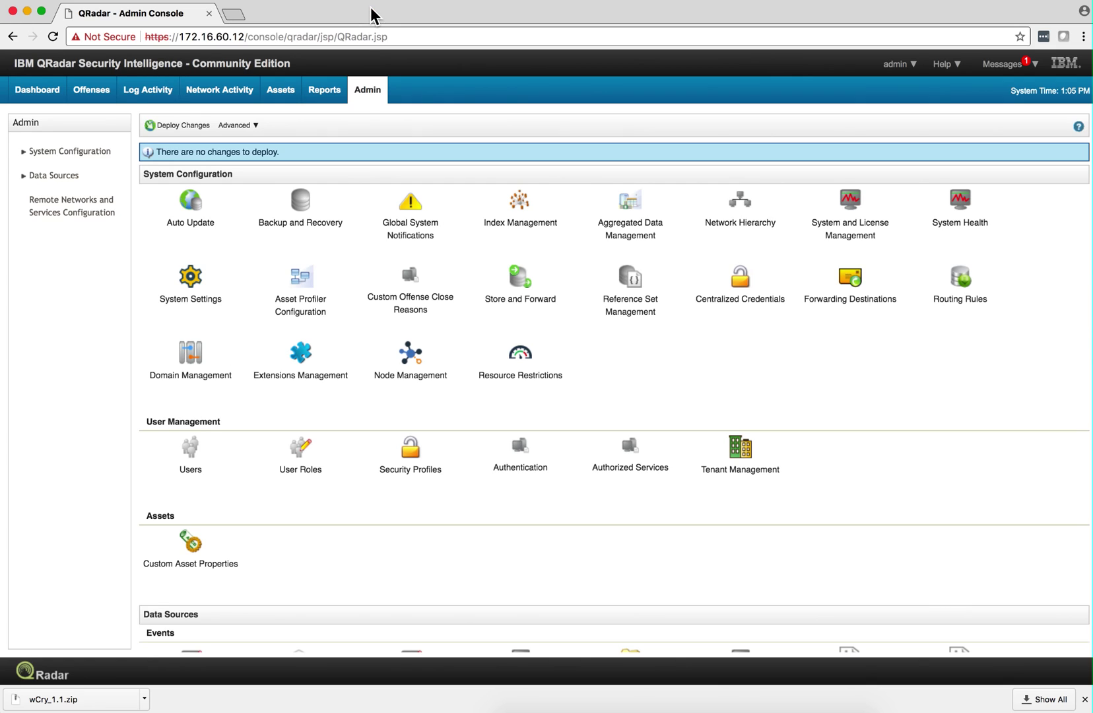
{"action": "left_click", "coordinate": [297, 357]}
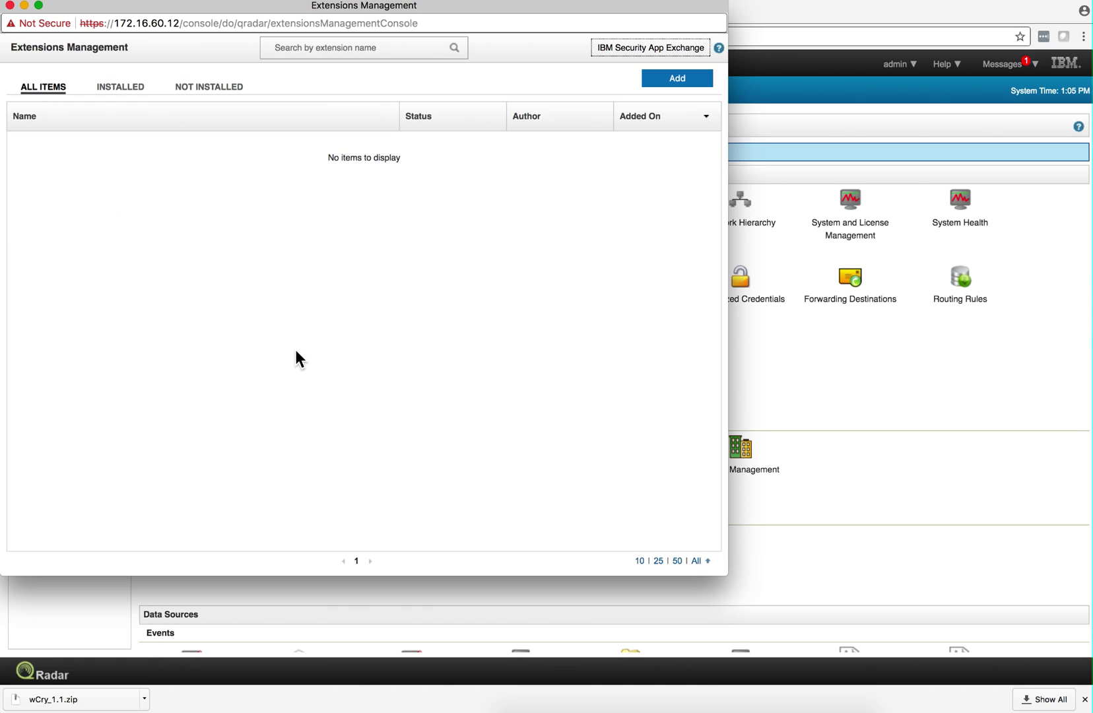
{"action": "left_click", "coordinate": [668, 78]}
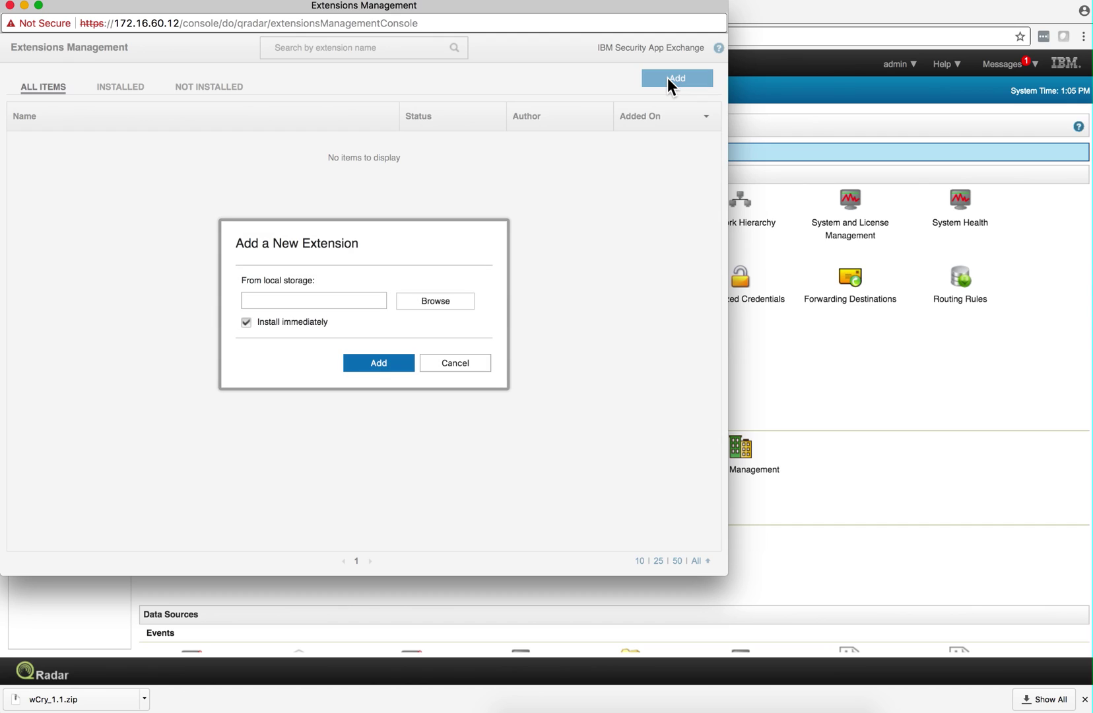
{"action": "left_click", "coordinate": [431, 301]}
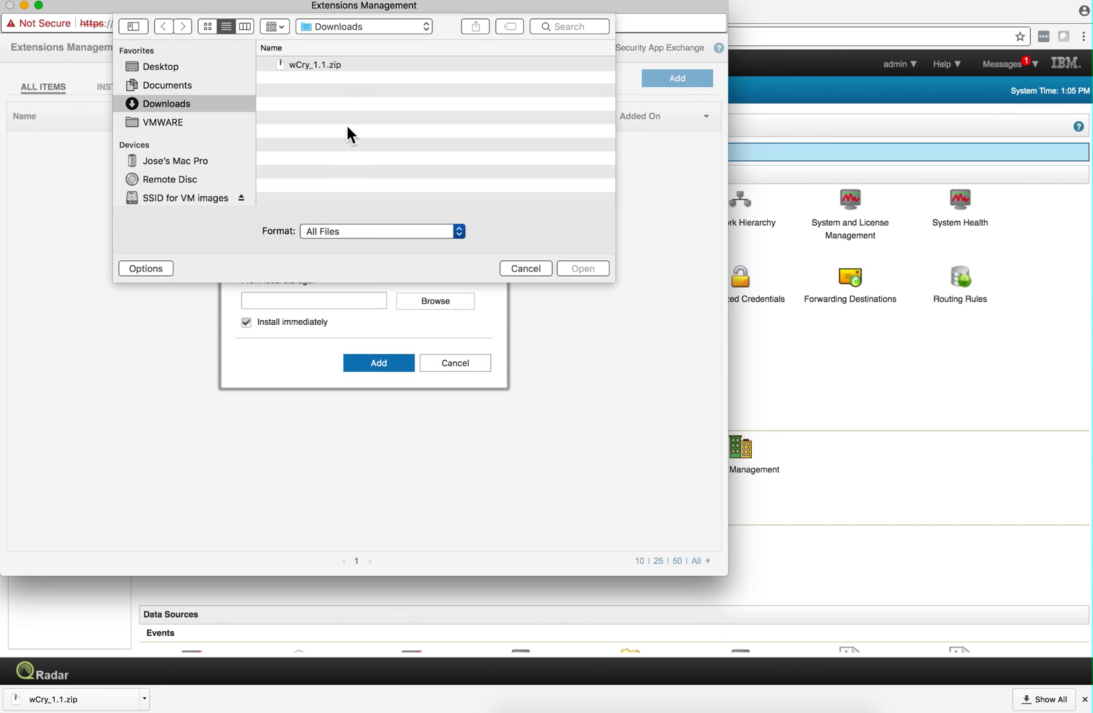
{"action": "double_click", "coordinate": [328, 62]}
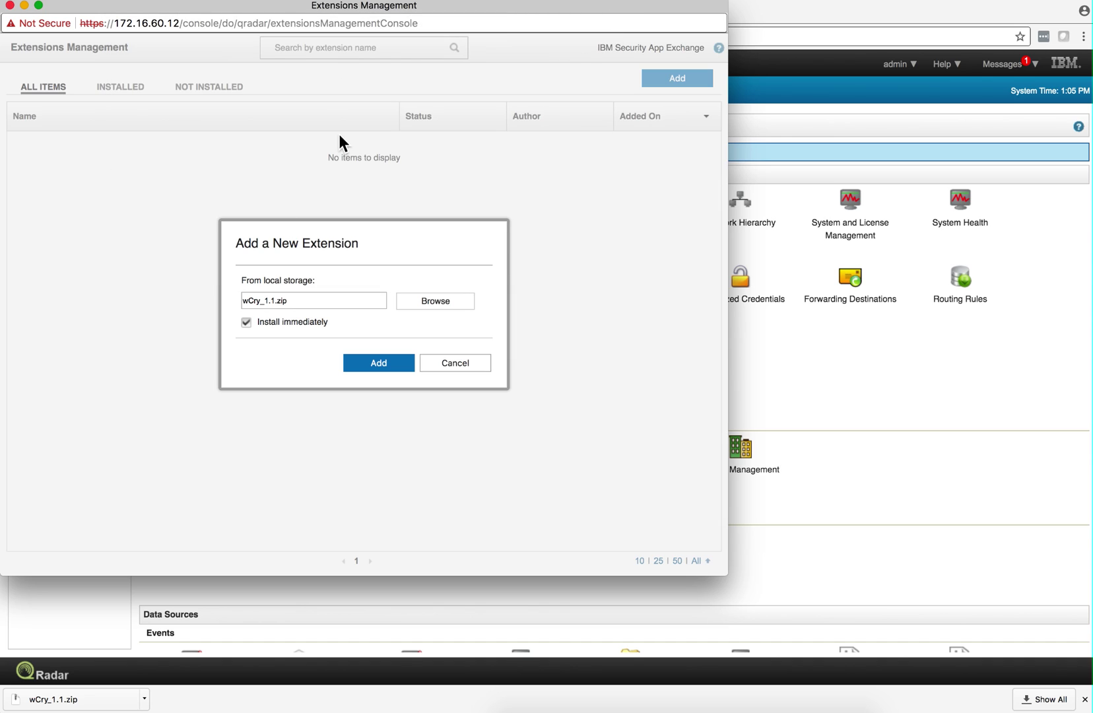
Upload wCry_1.1.zip and review its change list of 9 custom rules and 8 saved searches
{"action": "left_click", "coordinate": [380, 365]}
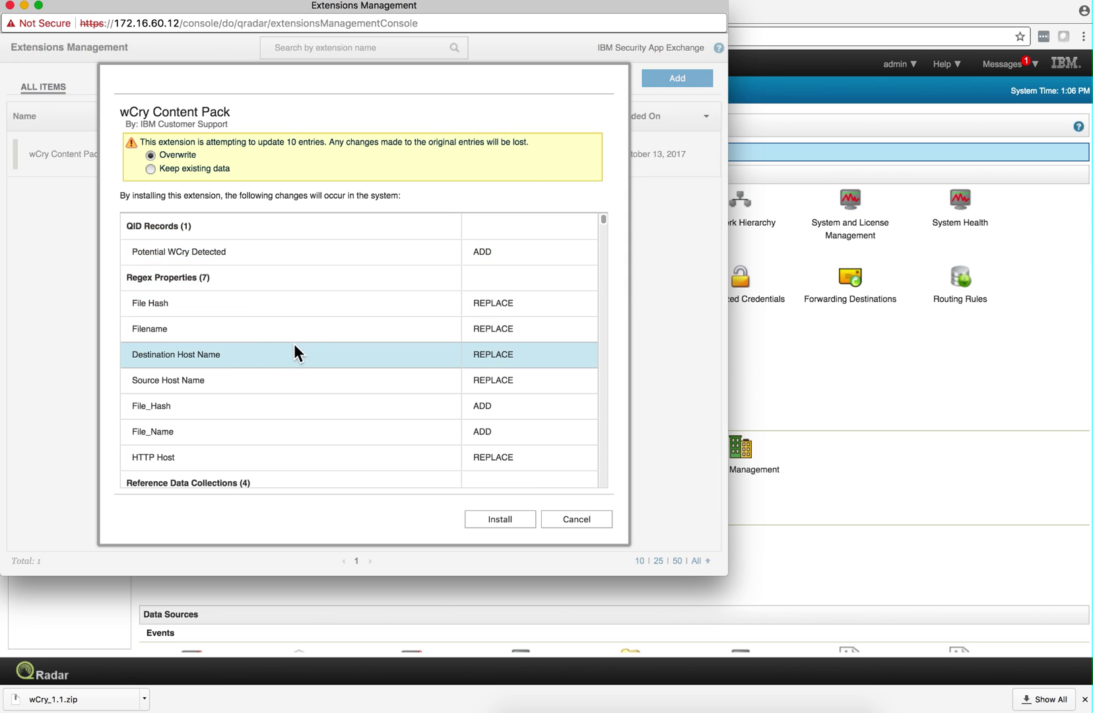
{"action": "scroll", "coordinate": [374, 367], "scroll_direction": "down", "scroll_amount": 5}
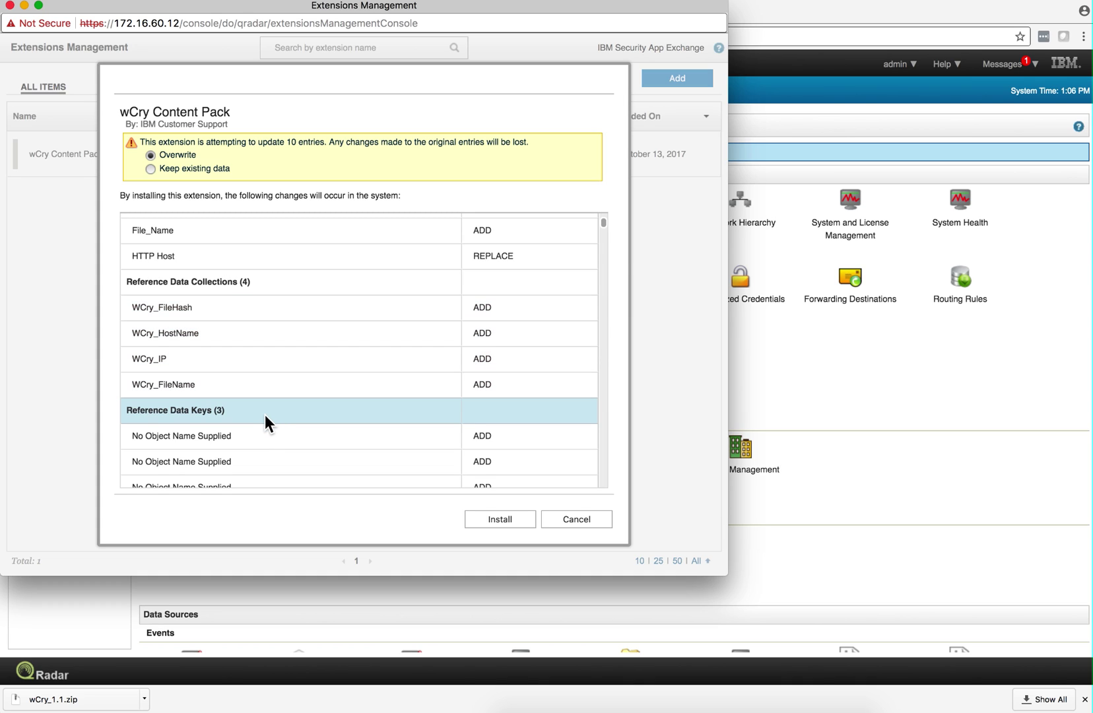
{"action": "scroll", "coordinate": [265, 414], "scroll_direction": "down", "scroll_amount": 8}
{"action": "scroll", "coordinate": [265, 414], "scroll_direction": "down", "scroll_amount": 1}
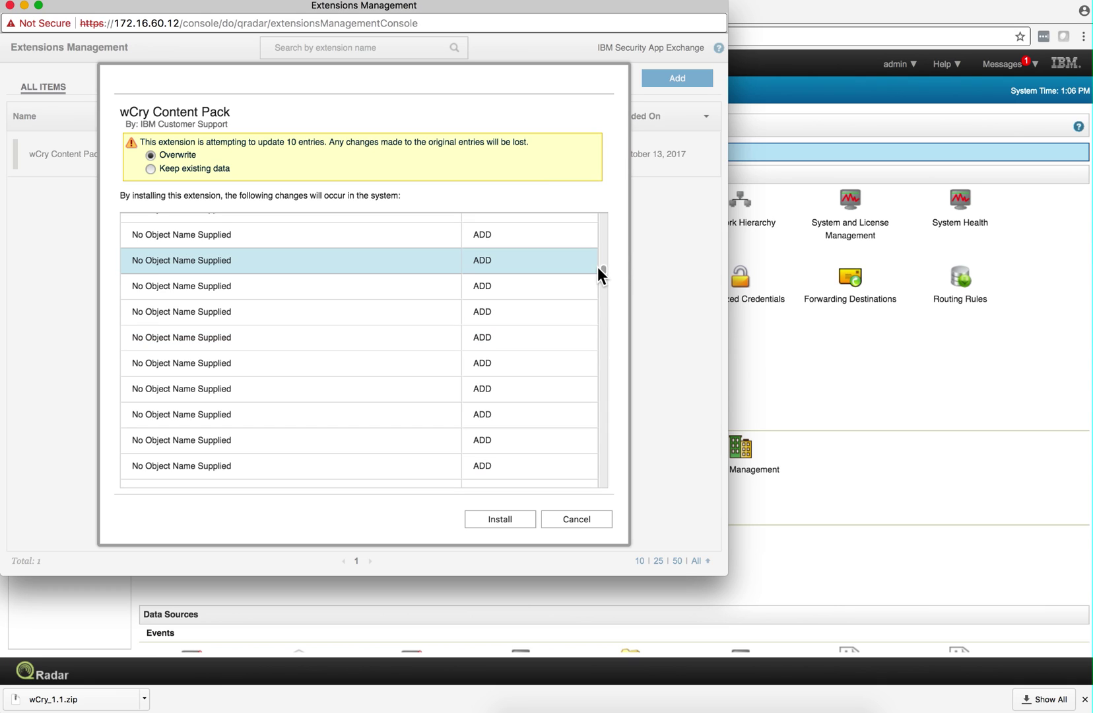
{"action": "left_click_drag", "start_coordinate": [603, 268], "coordinate": [582, 460]}
{"action": "scroll", "coordinate": [583, 457], "scroll_direction": "up", "scroll_amount": 3}
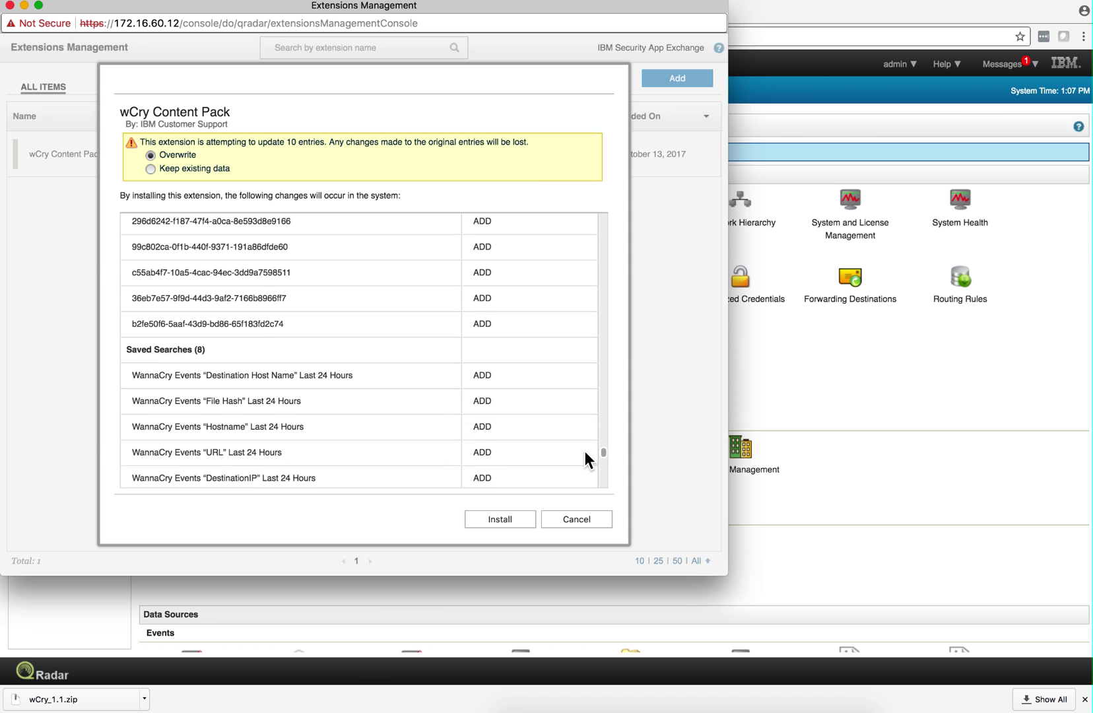
{"action": "scroll", "coordinate": [461, 394], "scroll_direction": "up", "scroll_amount": 2}
{"action": "scroll", "coordinate": [461, 394], "scroll_direction": "down", "scroll_amount": 2}
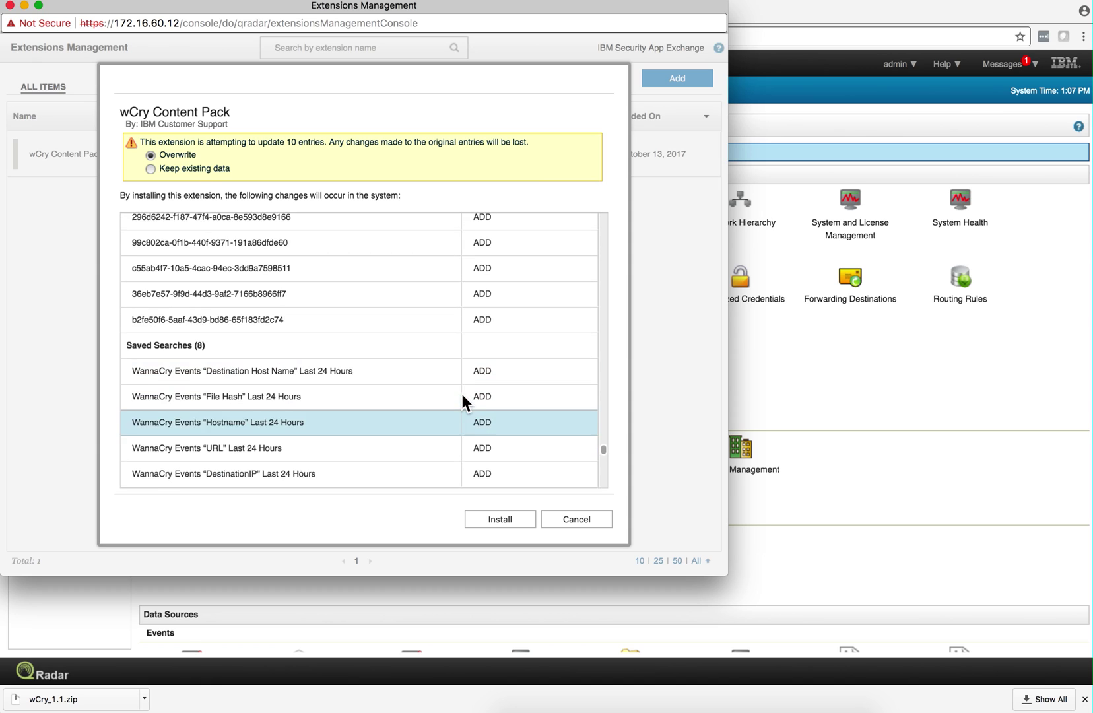
{"action": "scroll", "coordinate": [461, 394], "scroll_direction": "up", "scroll_amount": 5}
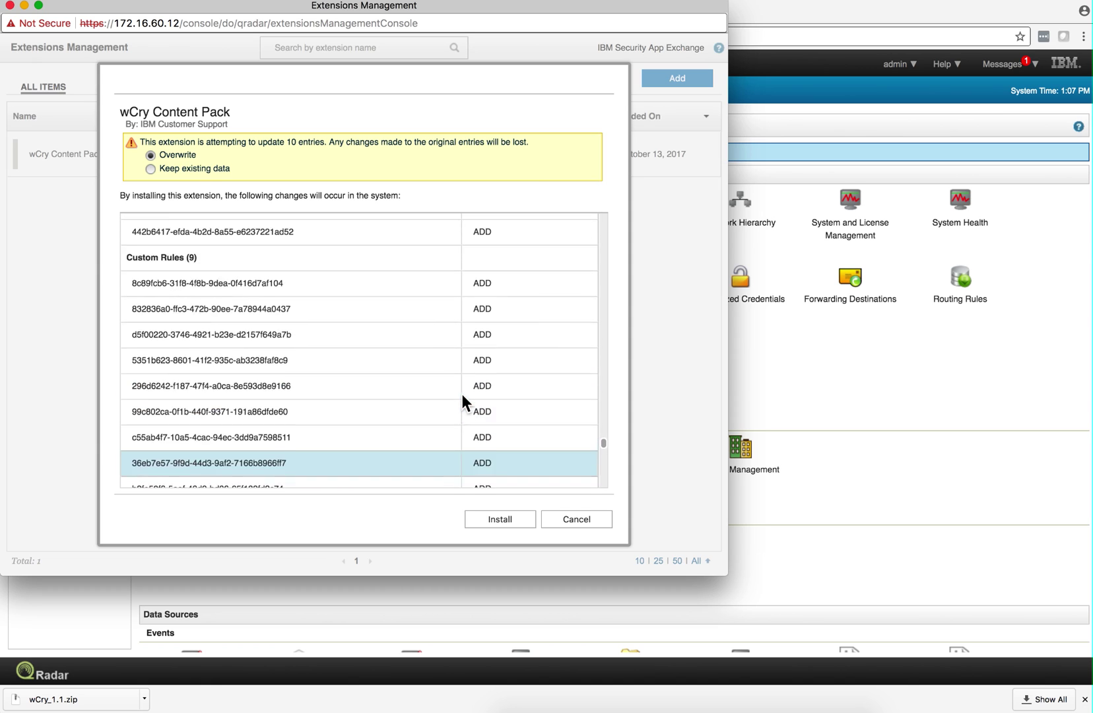
{"action": "scroll", "coordinate": [462, 394], "scroll_direction": "up", "scroll_amount": 1}
{"action": "scroll", "coordinate": [461, 394], "scroll_direction": "down", "scroll_amount": 4}
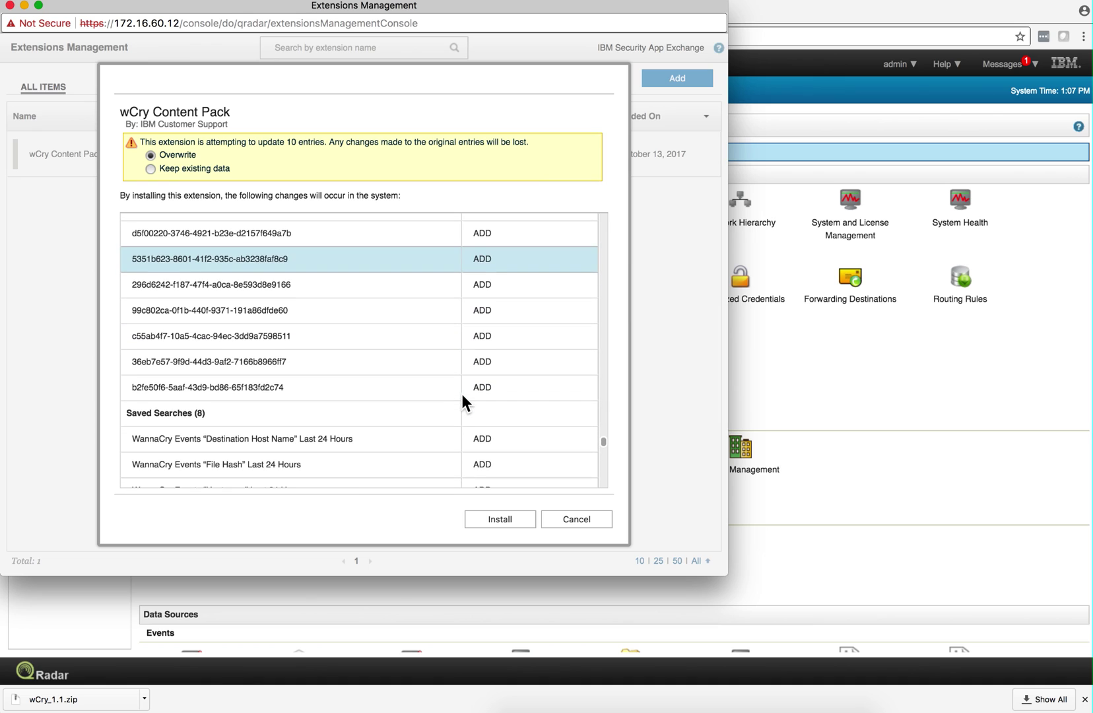
{"action": "scroll", "coordinate": [461, 394], "scroll_direction": "up", "scroll_amount": 2}
{"action": "scroll", "coordinate": [462, 394], "scroll_direction": "up", "scroll_amount": 3}
{"action": "scroll", "coordinate": [461, 393], "scroll_direction": "down", "scroll_amount": 1}
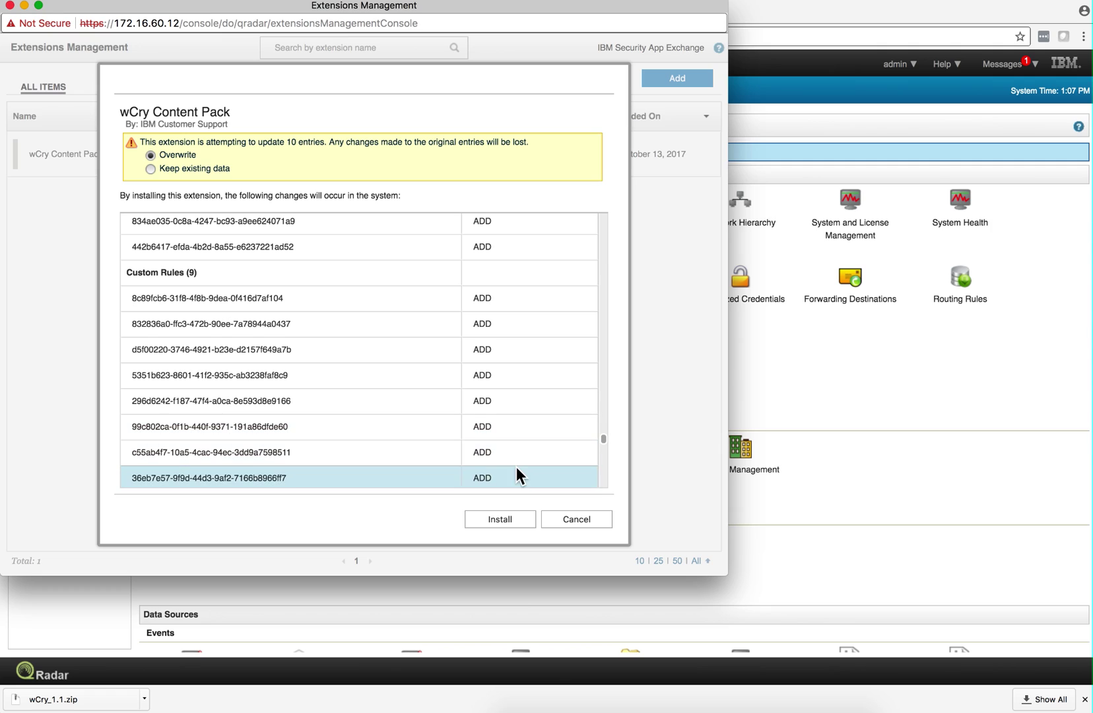
Install the wCry Content Pack with Overwrite, dismiss the summary, and close Extensions Management
{"action": "left_click", "coordinate": [493, 518]}
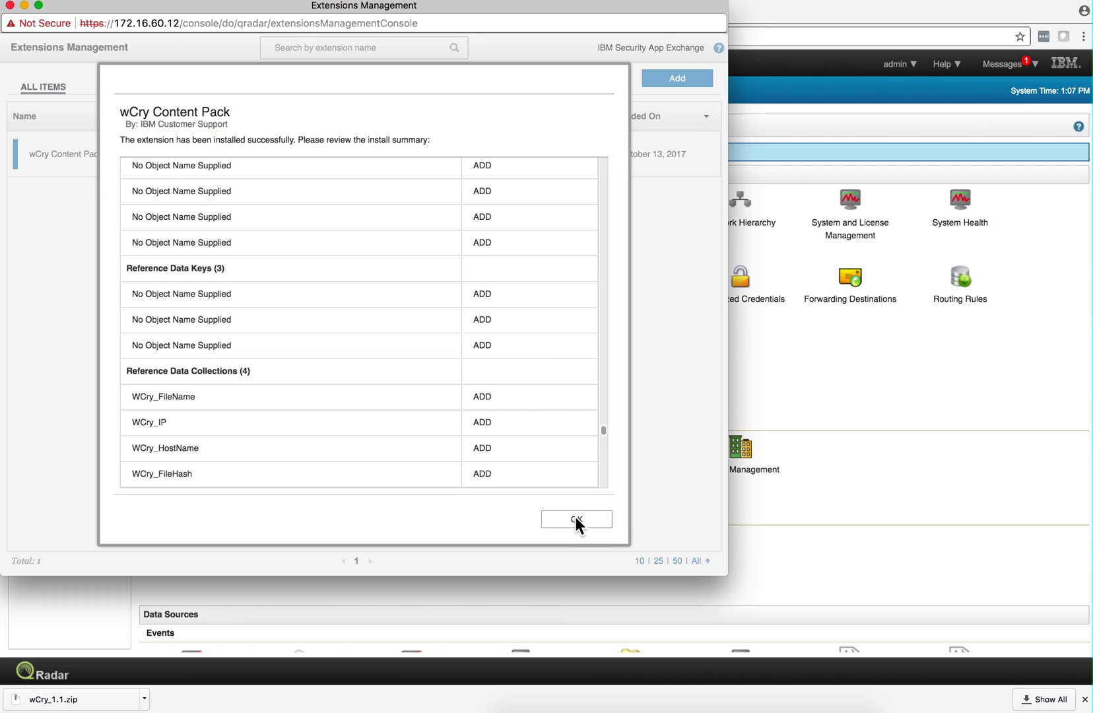
{"action": "left_click", "coordinate": [577, 519]}
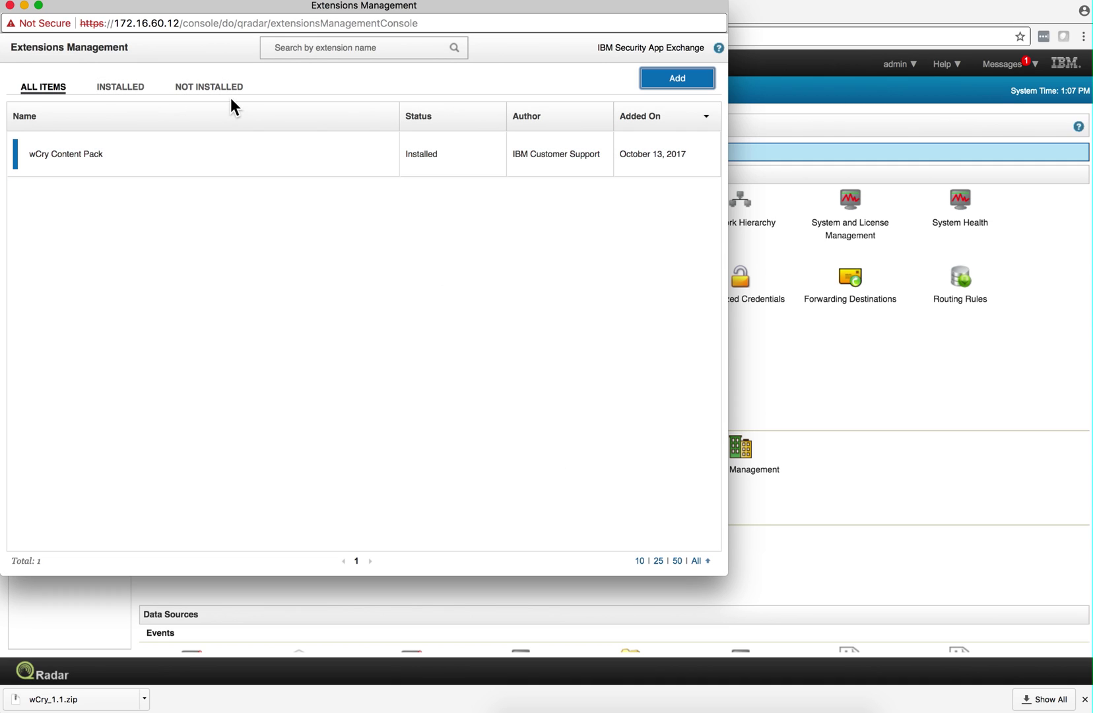
{"action": "left_click", "coordinate": [10, 5]}
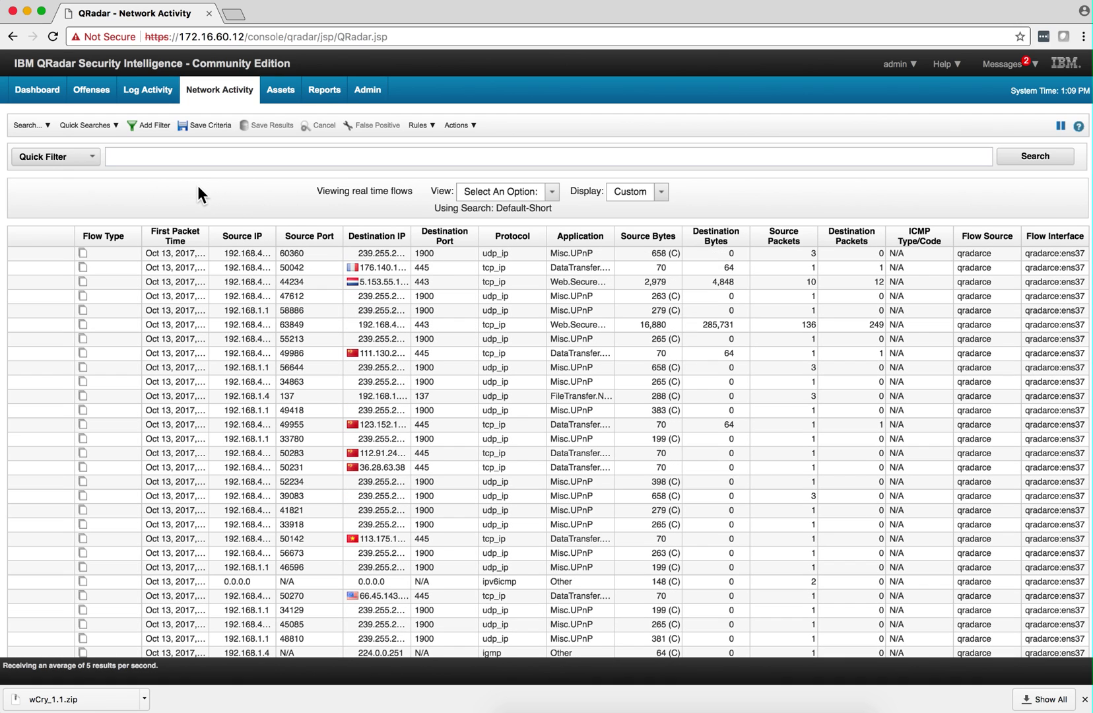
{"action": "left_click", "coordinate": [148, 92]}
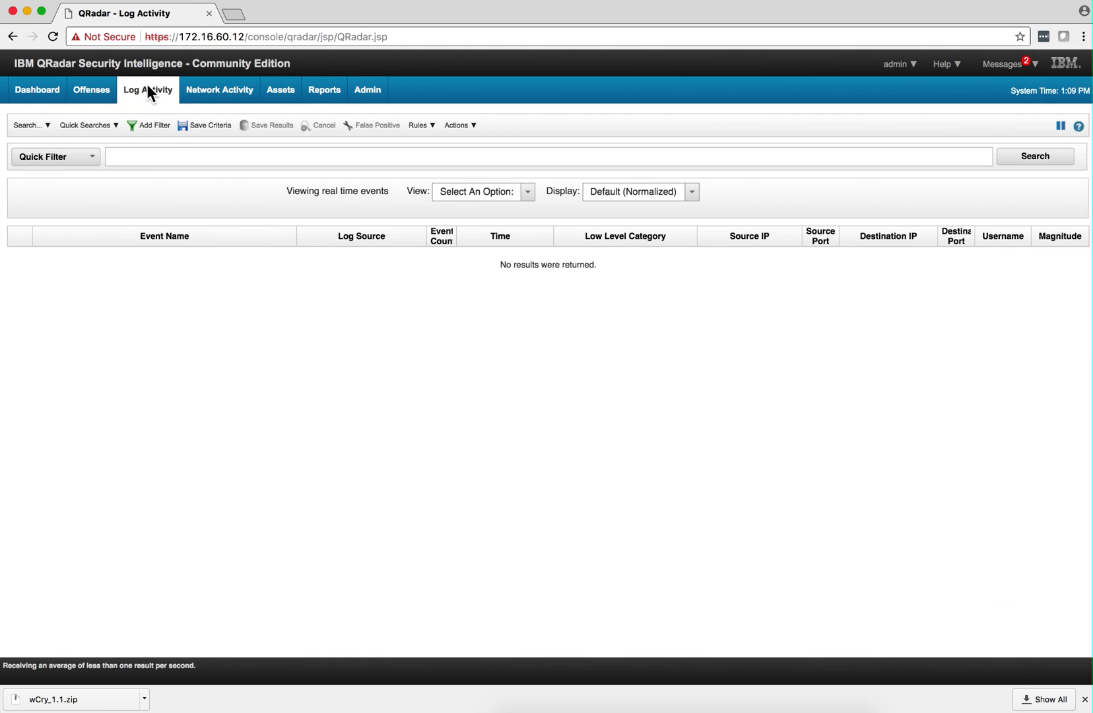
{"action": "left_click", "coordinate": [222, 92]}
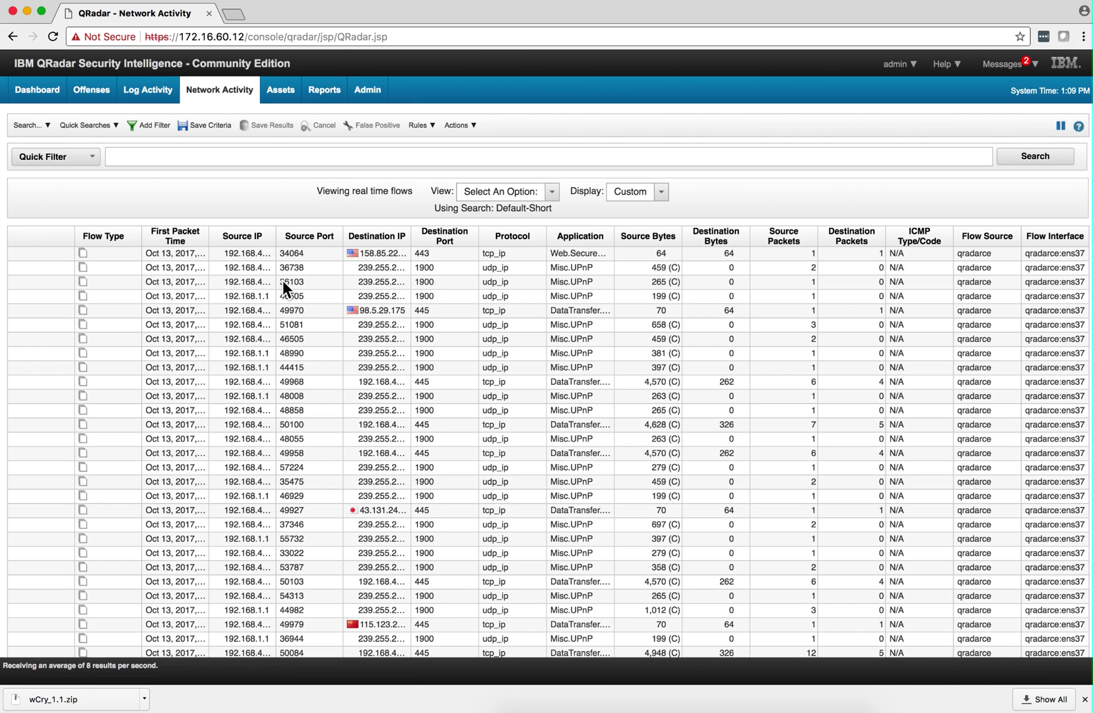
Add a flow filter: Associated With Offense Equals True
{"action": "left_click", "coordinate": [153, 126]}
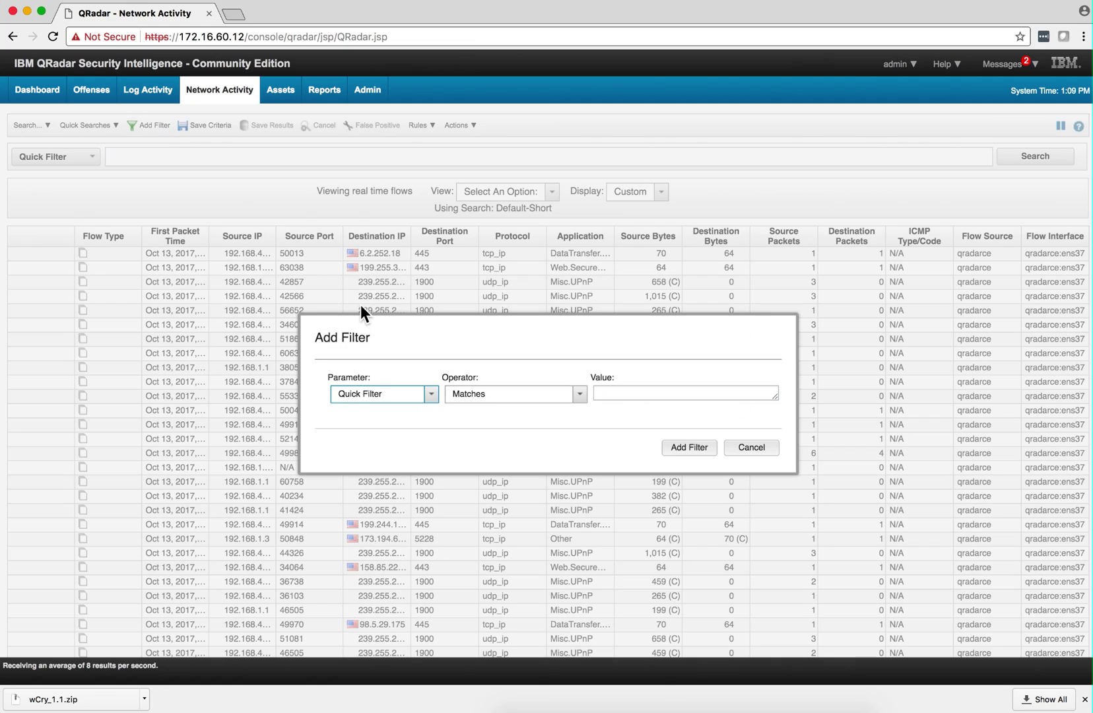
{"action": "left_click", "coordinate": [430, 396]}
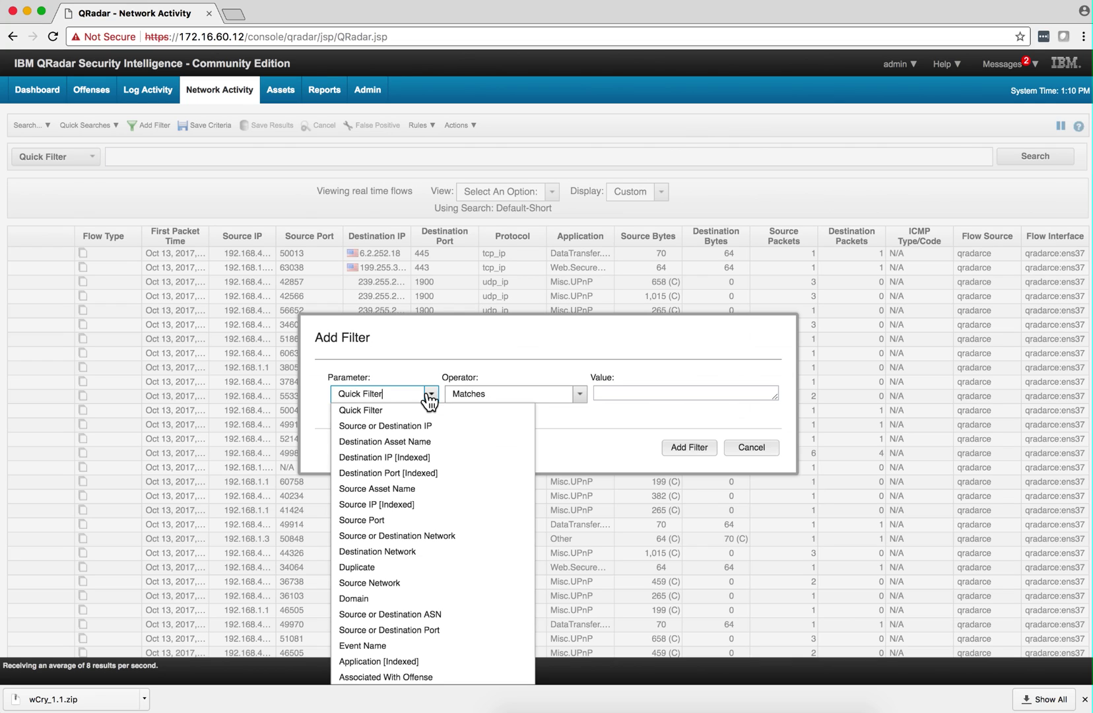
{"action": "key", "text": "BackSpace"}
{"action": "key", "text": "BackSpace"}
{"action": "key", "text": "BackSpace"}
{"action": "key", "text": "BackSpace"}
{"action": "key", "text": "BackSpace"}
{"action": "key", "text": "BackSpace"}
{"action": "key", "text": "BackSpace"}
{"action": "key", "text": "BackSpace"}
{"action": "key", "text": "BackSpace"}
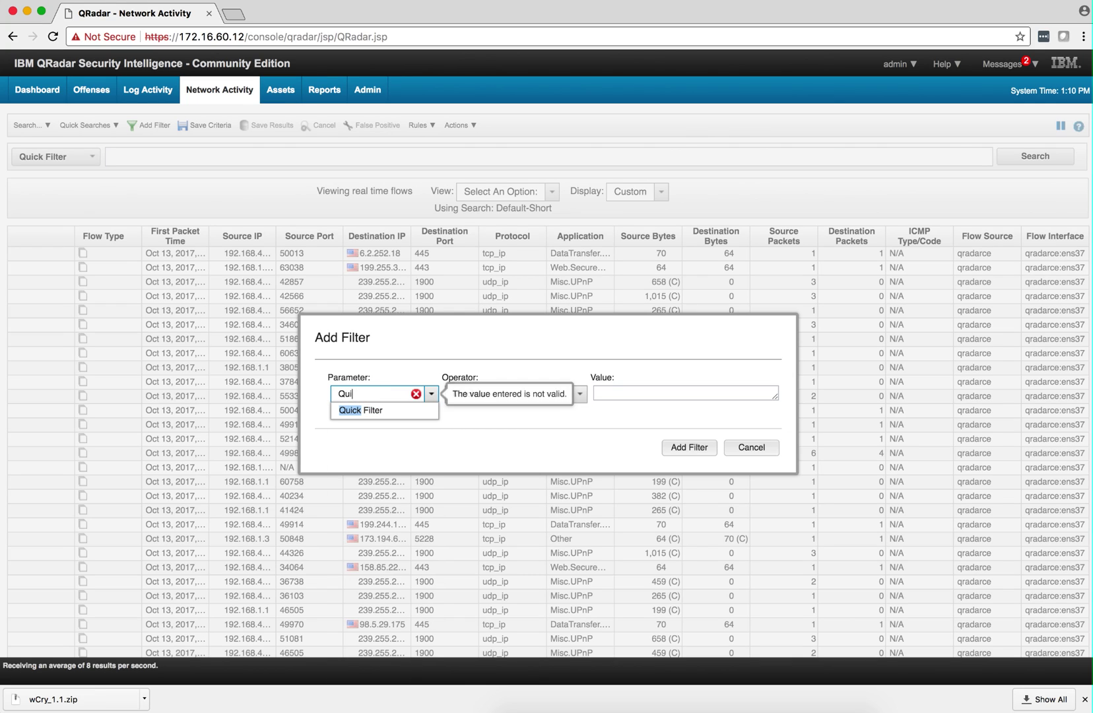
{"action": "key", "text": "BackSpace"}
{"action": "key", "text": "BackSpace"}
{"action": "key", "text": "BackSpace"}
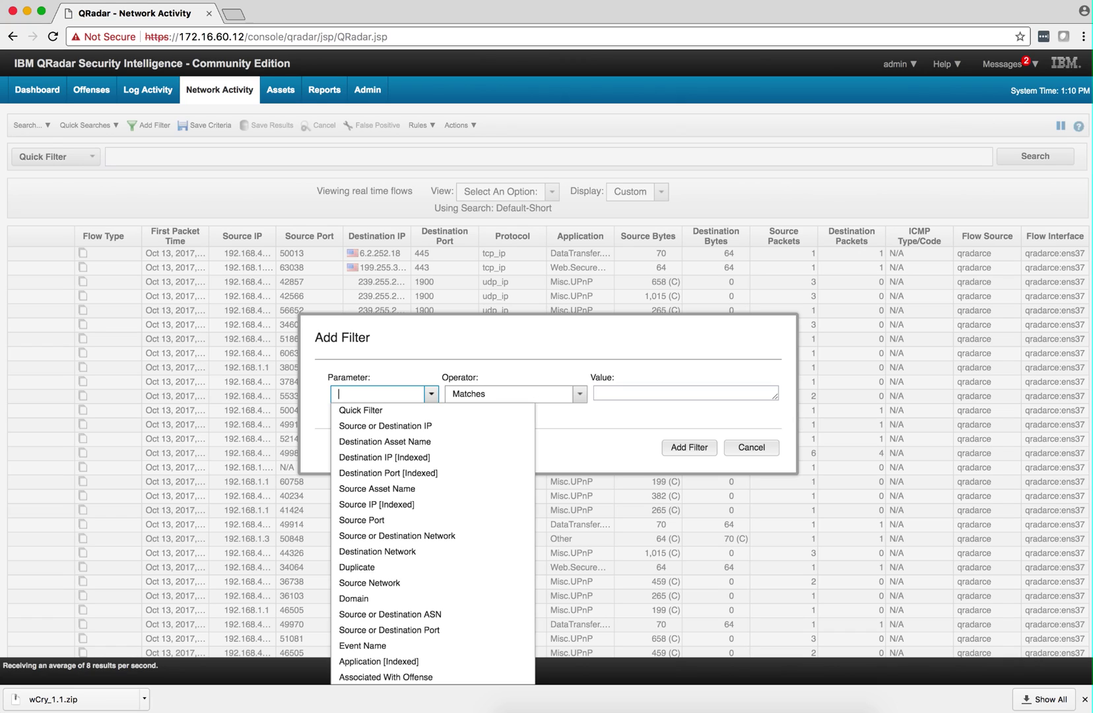
{"action": "type", "text": "ass"}
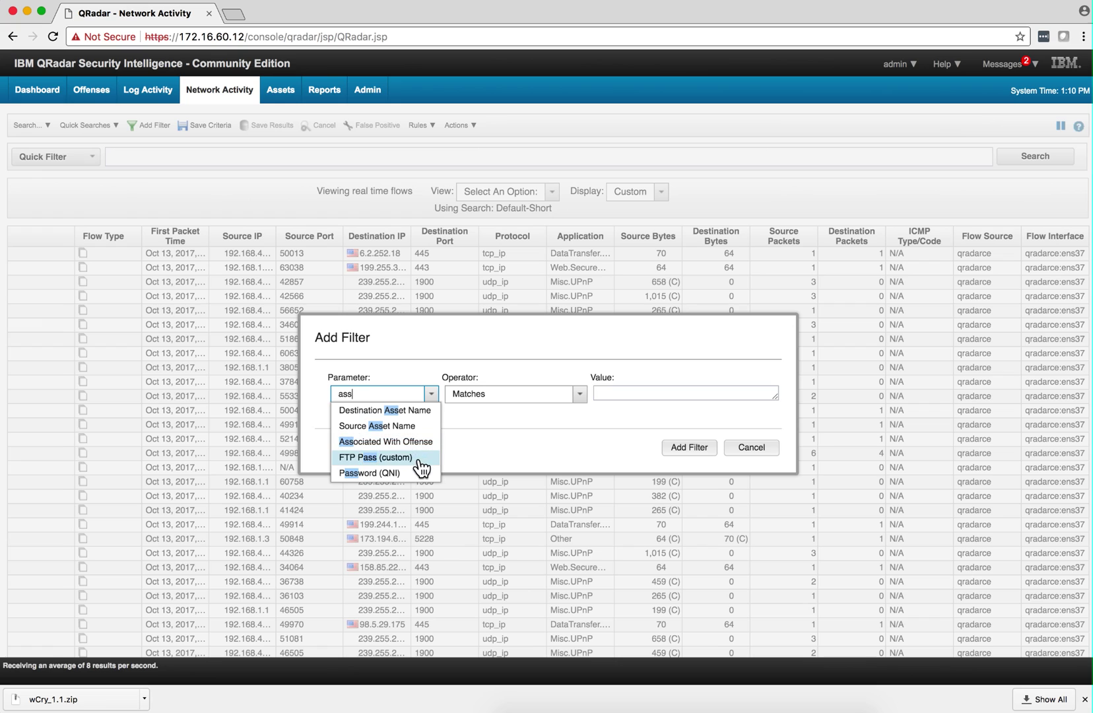
{"action": "left_click", "coordinate": [414, 442]}
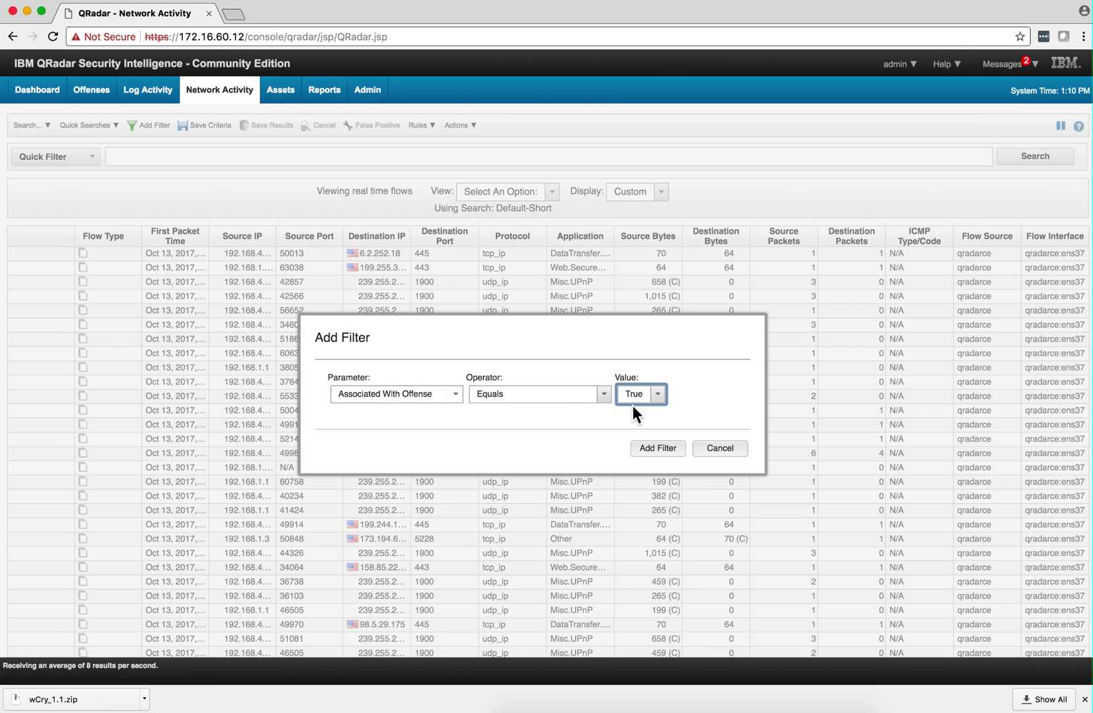
{"action": "left_click", "coordinate": [656, 449]}
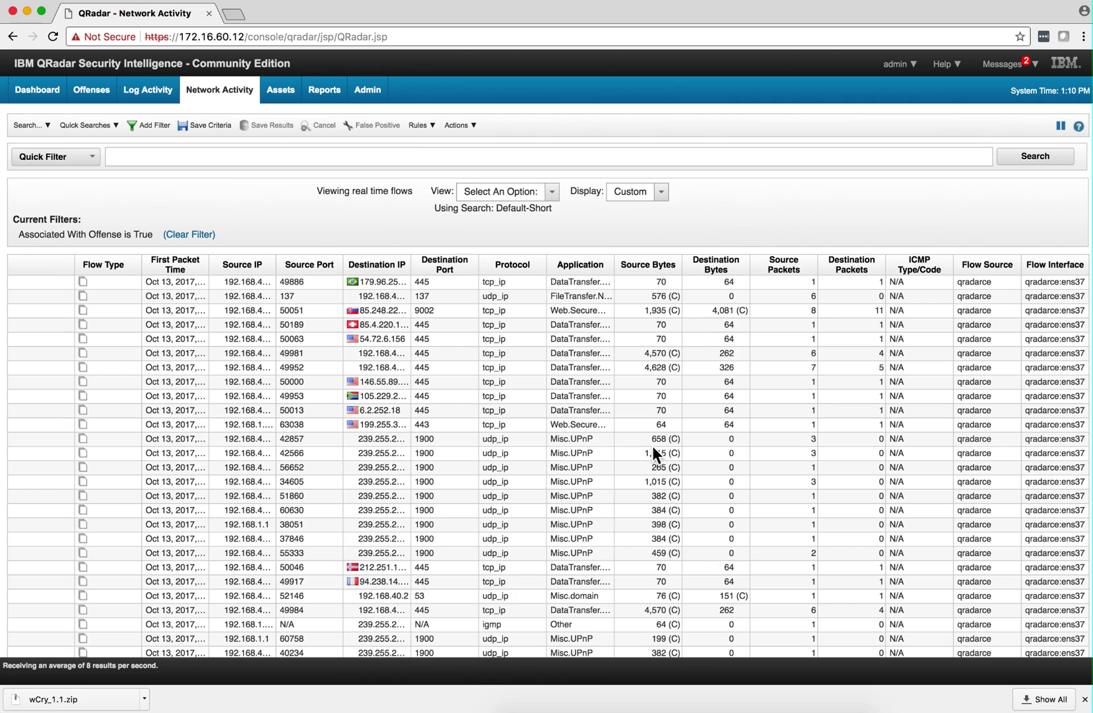
Switch the flow view to Real Time (streaming)
{"action": "left_click", "coordinate": [552, 193]}
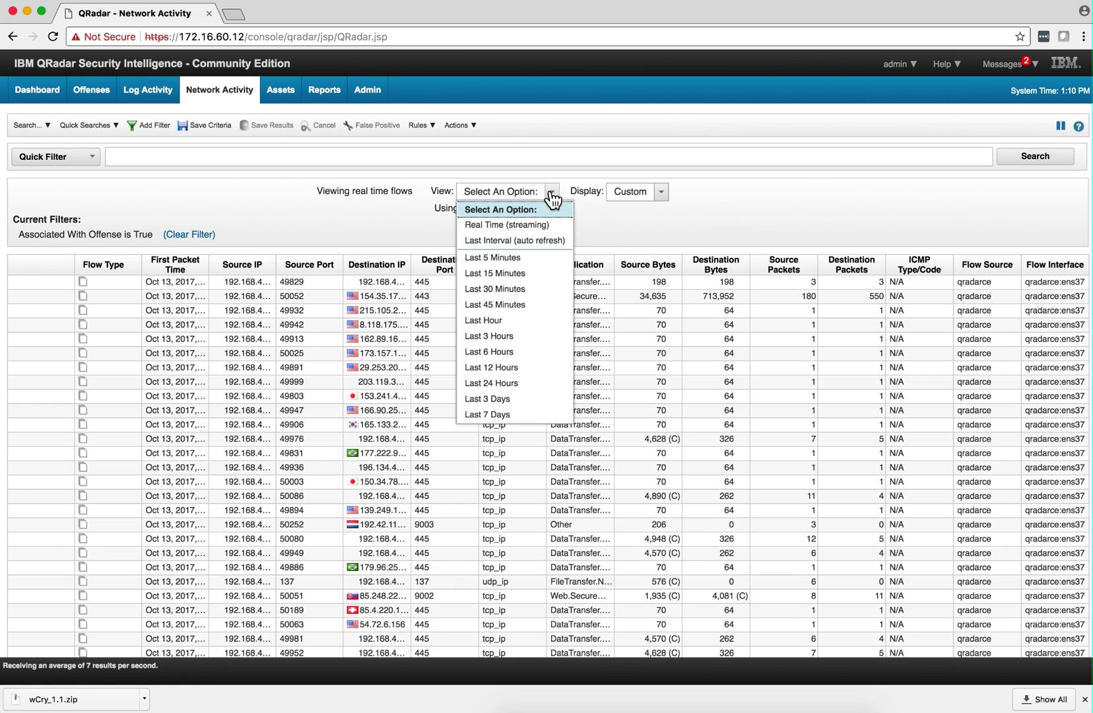
{"action": "left_click", "coordinate": [520, 225]}
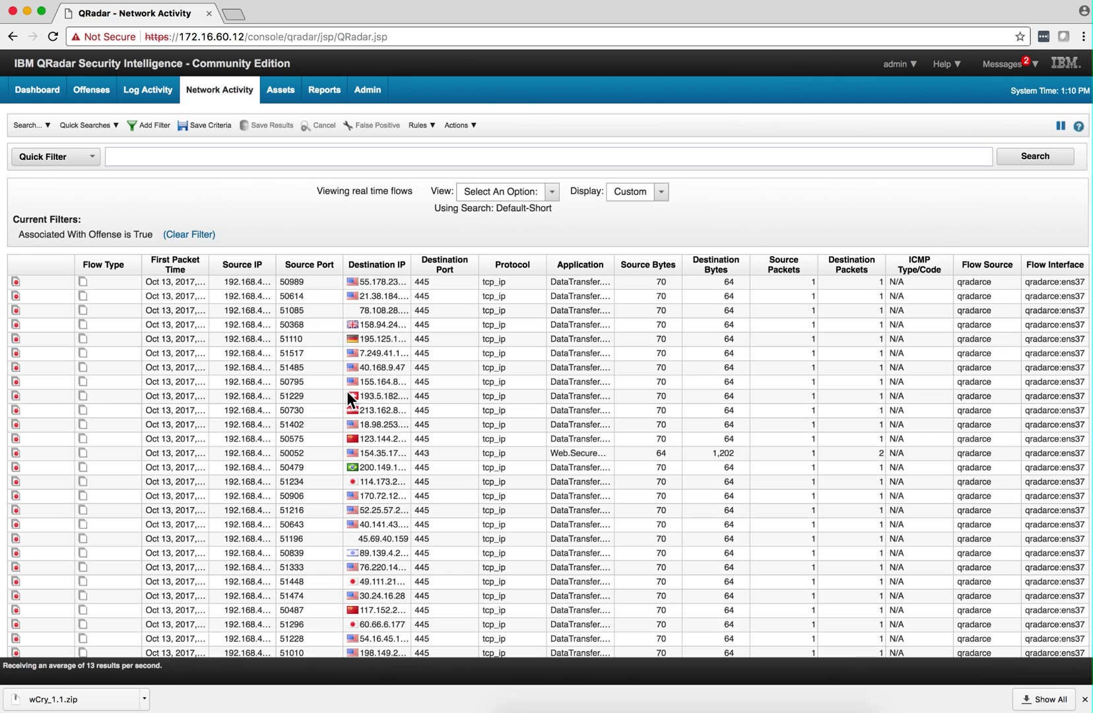
In Log Activity, filter events to Associated With Offense True and view the Last 5 Minutes
{"action": "left_click", "coordinate": [151, 92]}
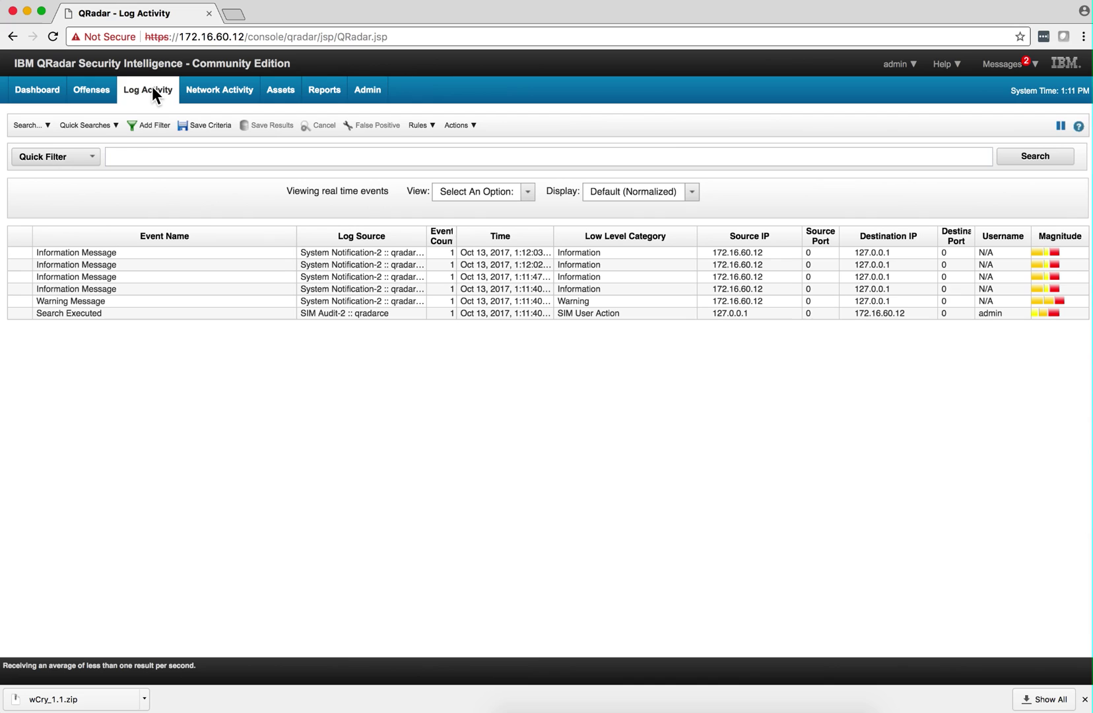
{"action": "left_click", "coordinate": [138, 123]}
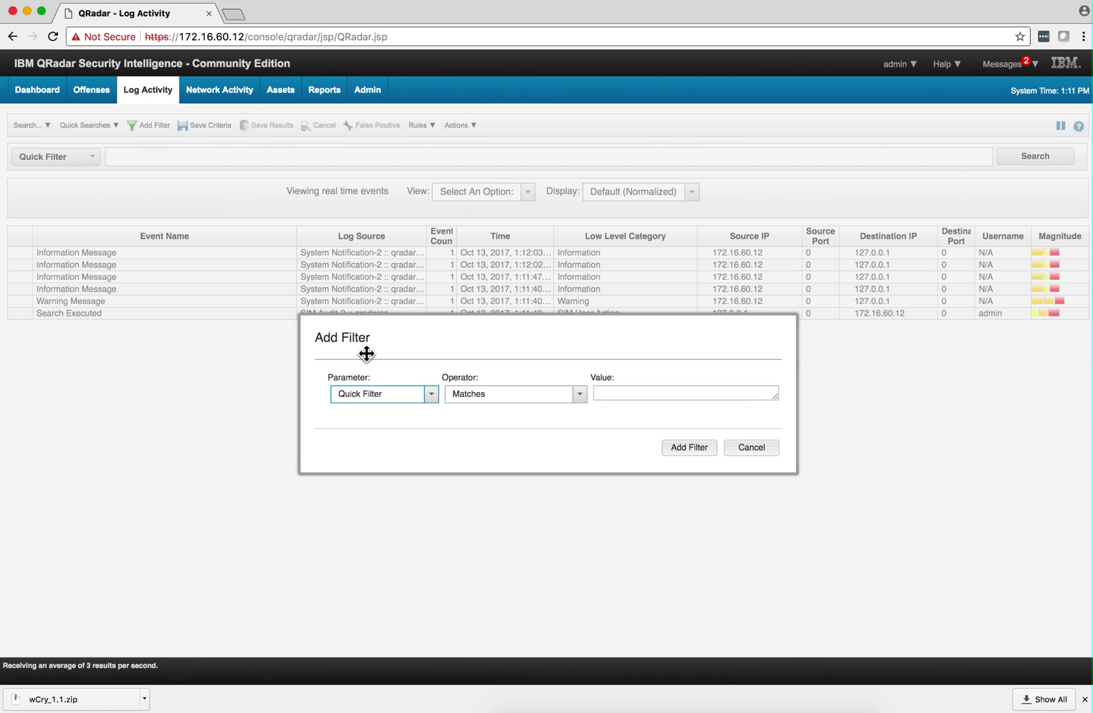
{"action": "left_click", "coordinate": [387, 394]}
{"action": "type", "text": "asso"}
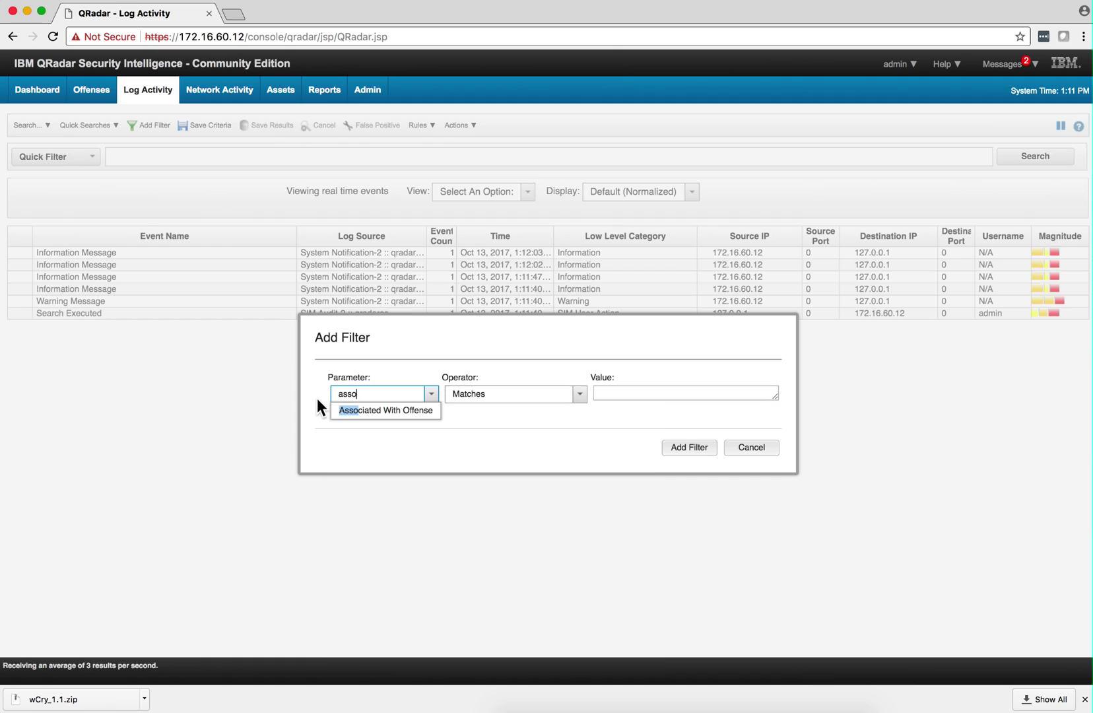
{"action": "left_click", "coordinate": [354, 412]}
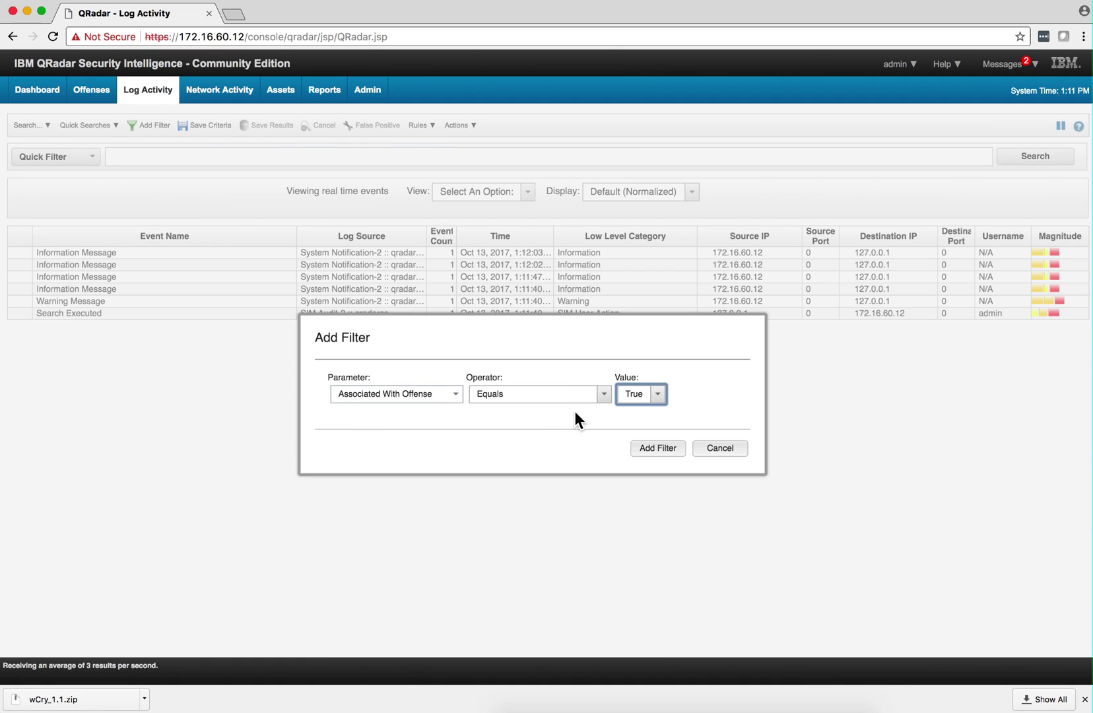
{"action": "left_click", "coordinate": [661, 454]}
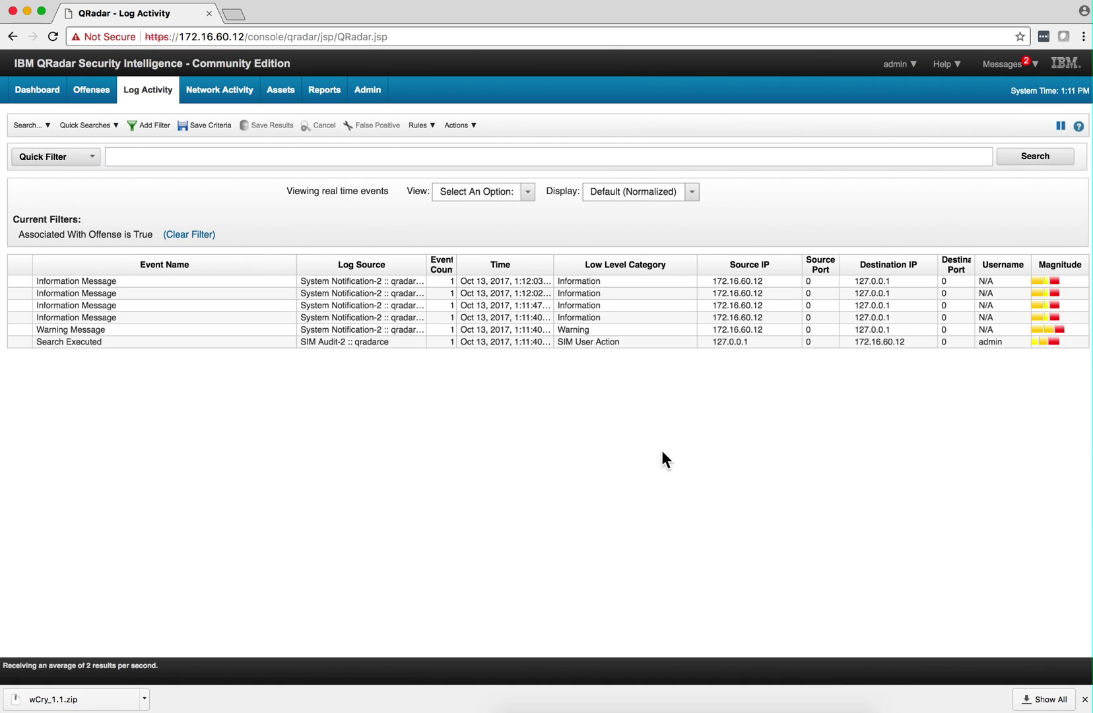
{"action": "left_click", "coordinate": [528, 192]}
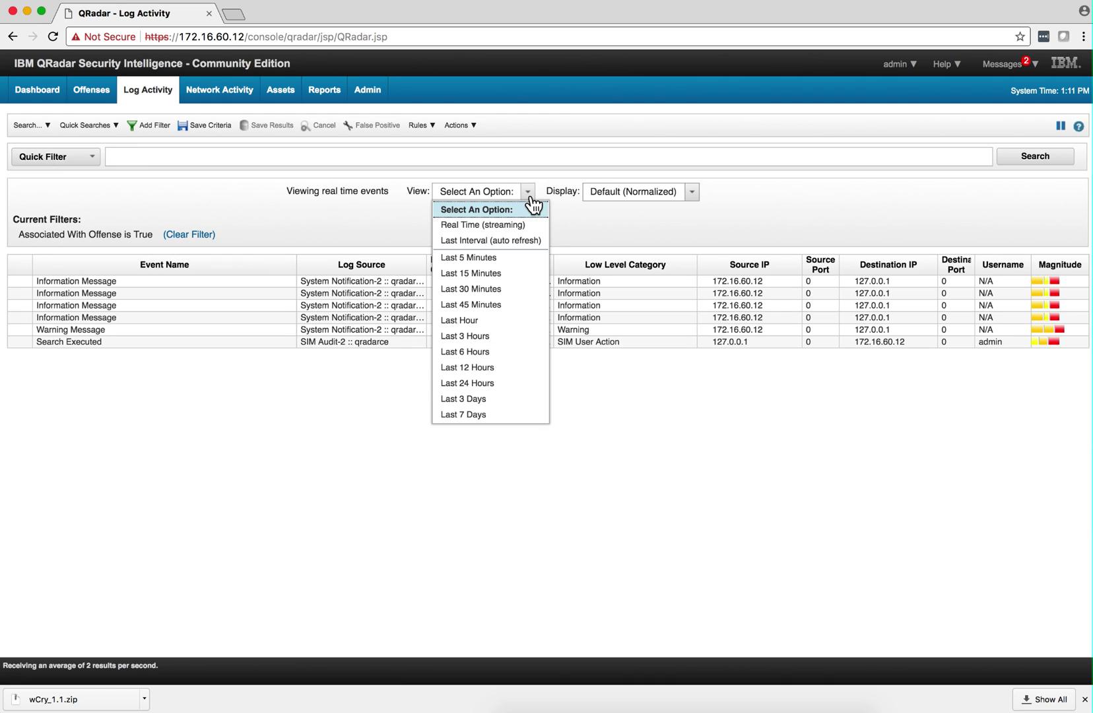
{"action": "left_click", "coordinate": [499, 258]}
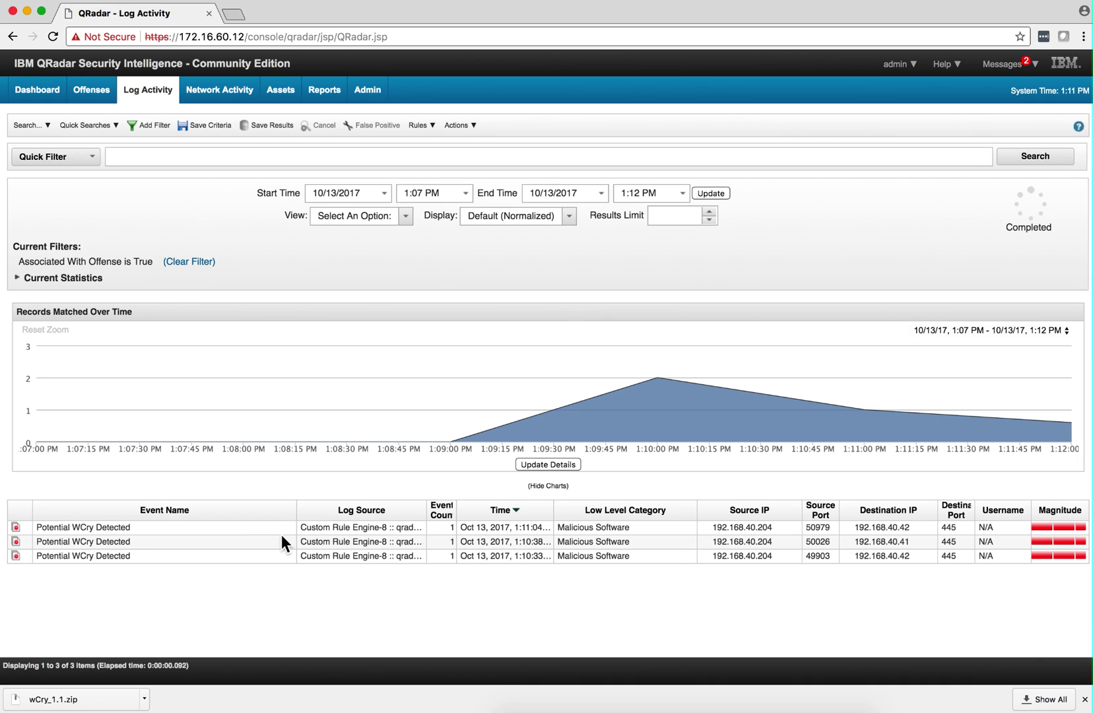
Load the All Offenses list and open the Potential WCry Detected offense
{"action": "left_click", "coordinate": [93, 89]}
{"action": "left_click", "coordinate": [93, 90]}
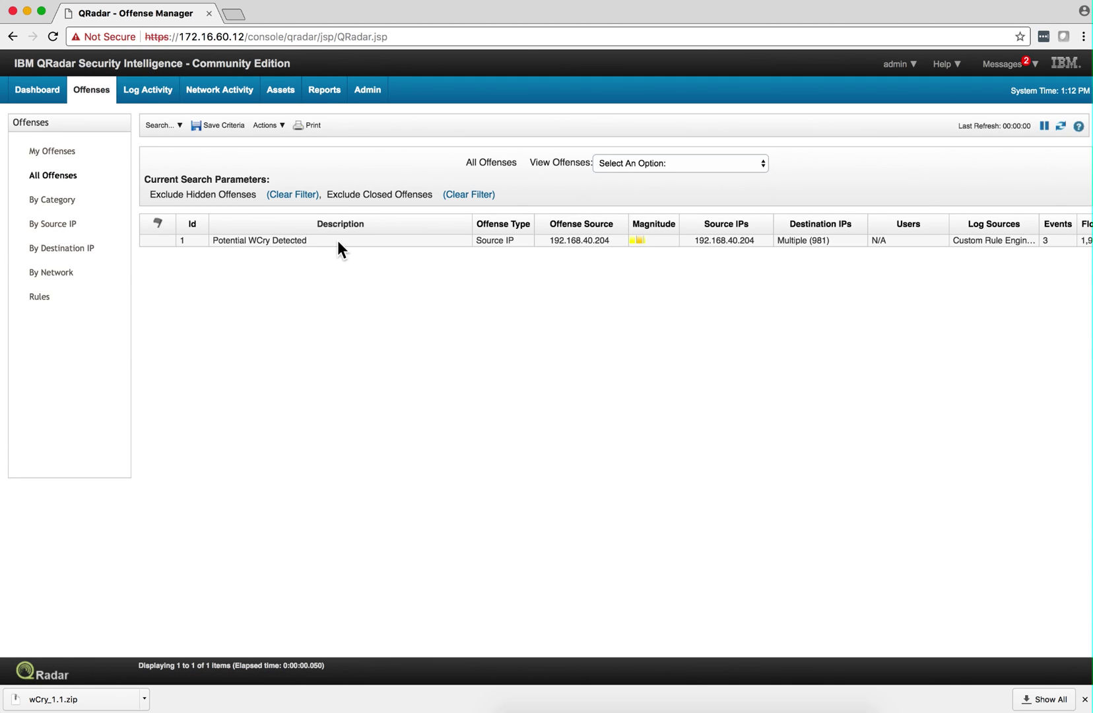
{"action": "double_click", "coordinate": [337, 240]}
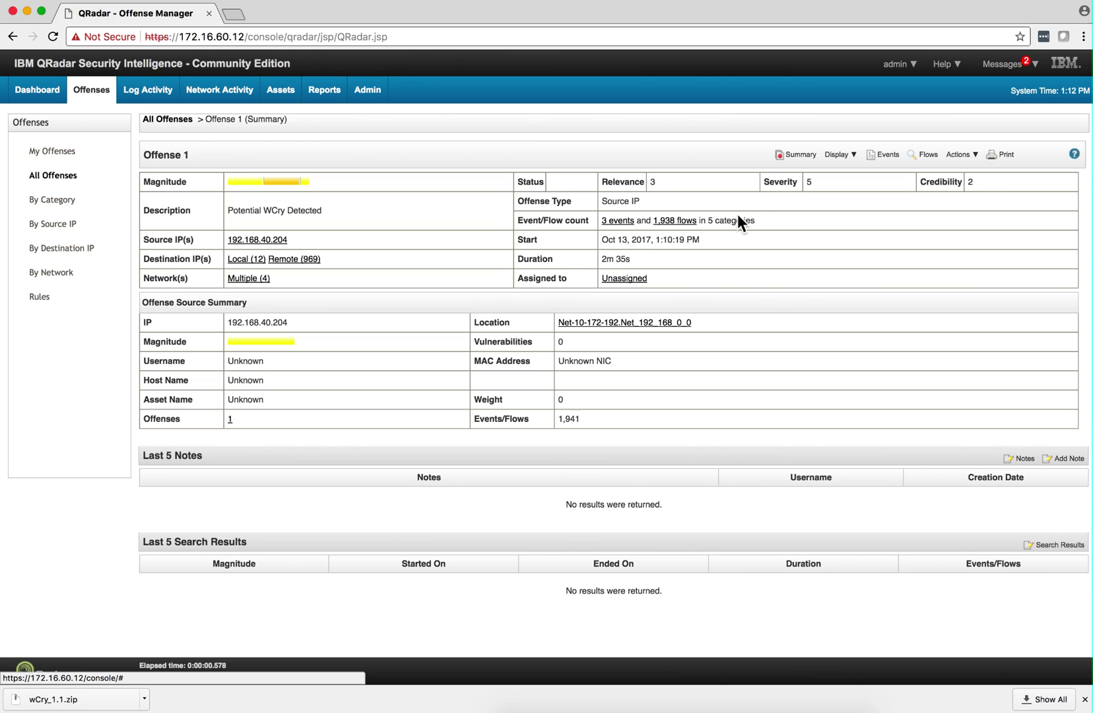
Display the offense's contributing rules and open WCry Detect in the Rule Wizard
{"action": "left_click", "coordinate": [828, 154]}
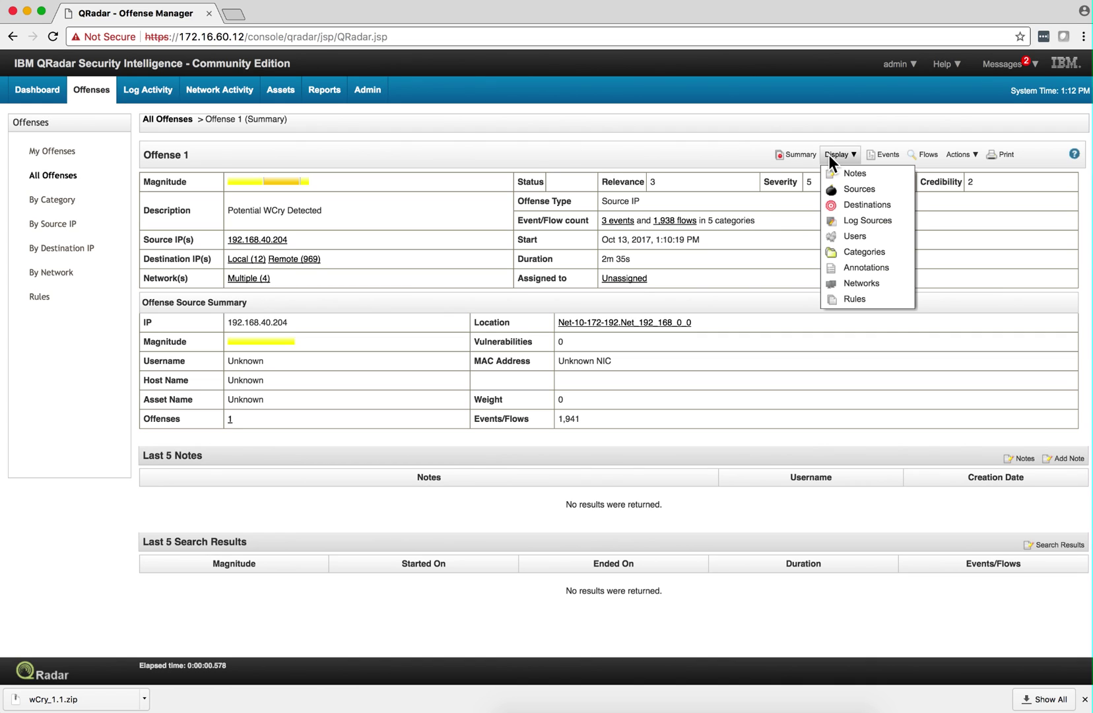
{"action": "left_click", "coordinate": [831, 297]}
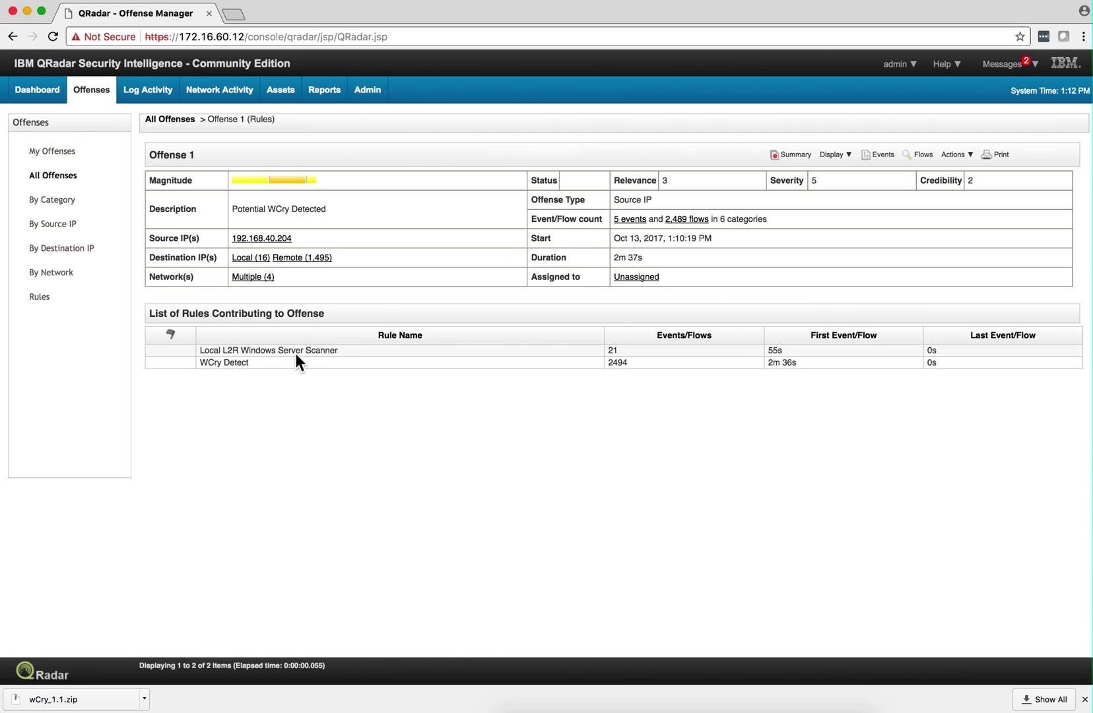
{"action": "left_click", "coordinate": [233, 363]}
{"action": "double_click", "coordinate": [233, 363]}
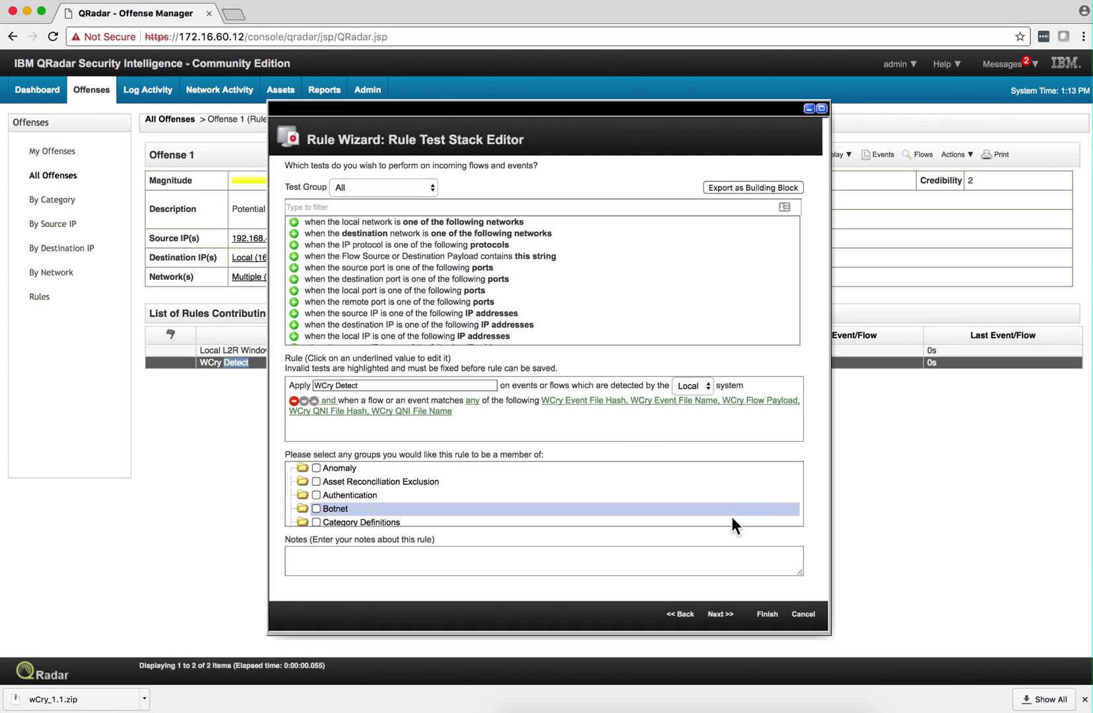
{"action": "left_click", "coordinate": [805, 615]}
{"action": "left_click", "coordinate": [688, 122]}
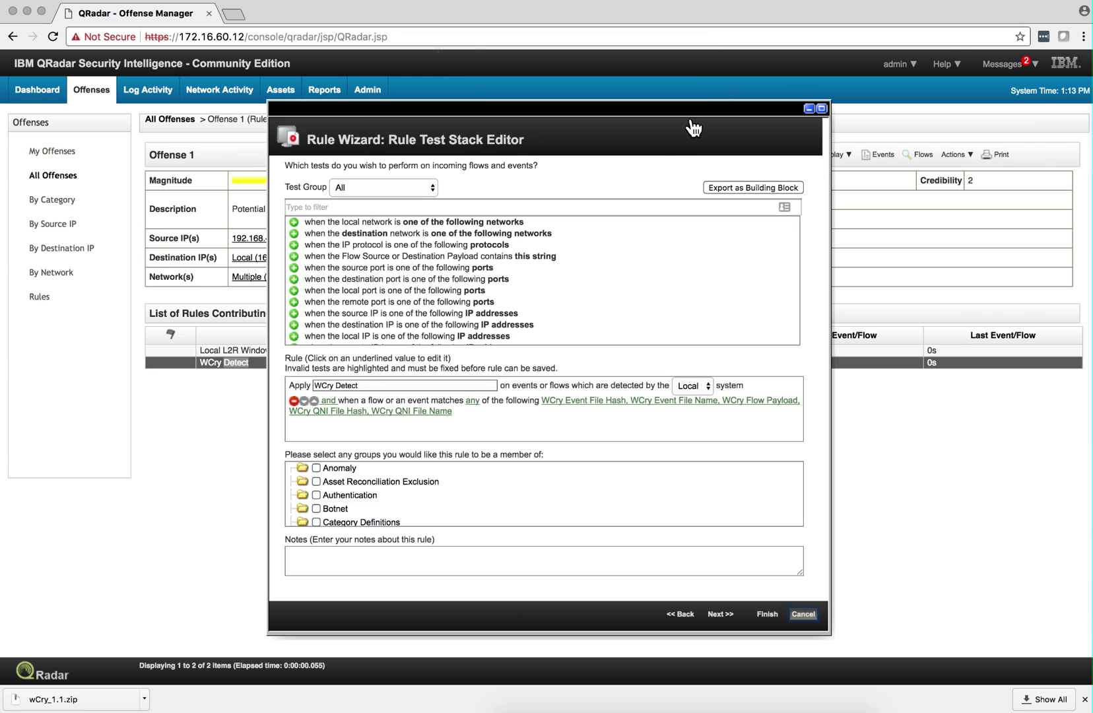